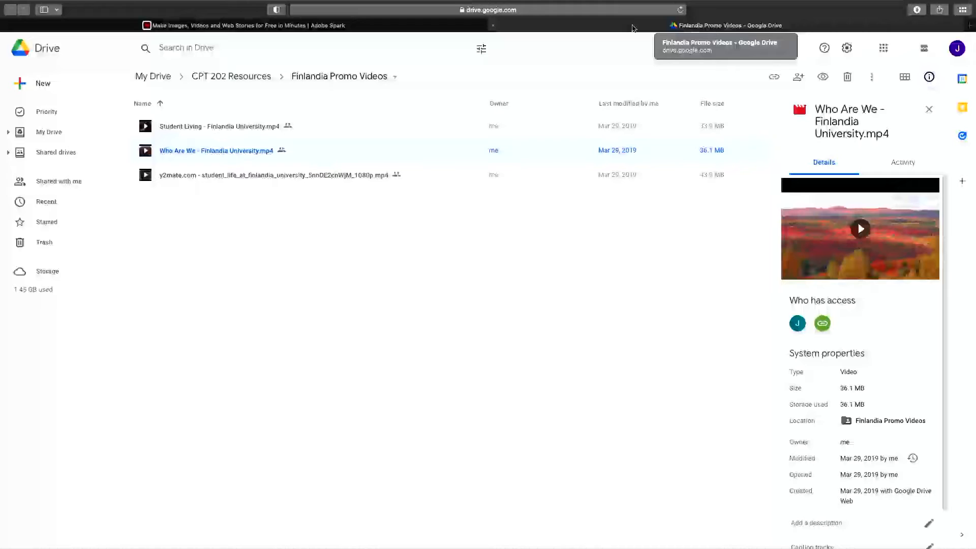
Select the Student Living - Finlandia University.mp4 video and view its file actions, including the download option
{"action": "left_click", "coordinate": [391, 125]}
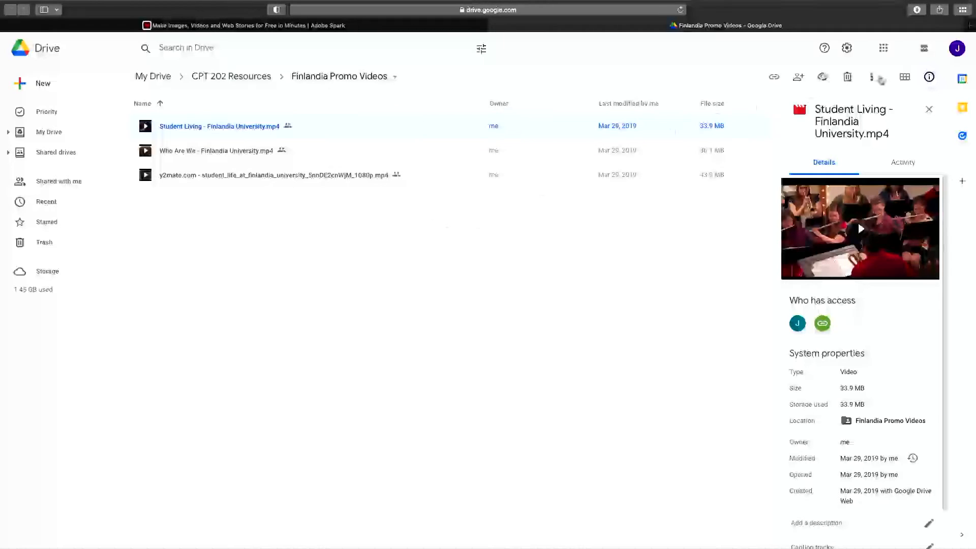
{"action": "left_click", "coordinate": [875, 77]}
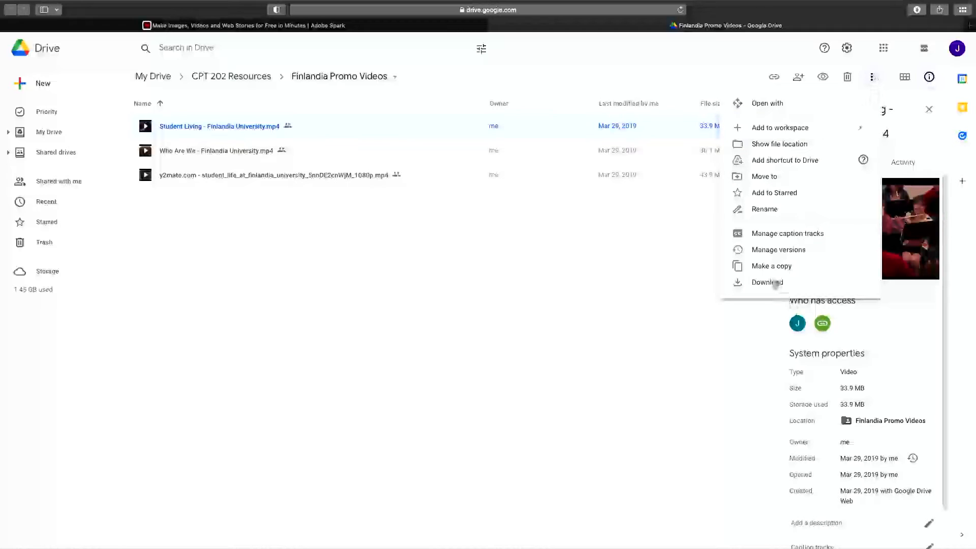
{"action": "left_click", "coordinate": [533, 245]}
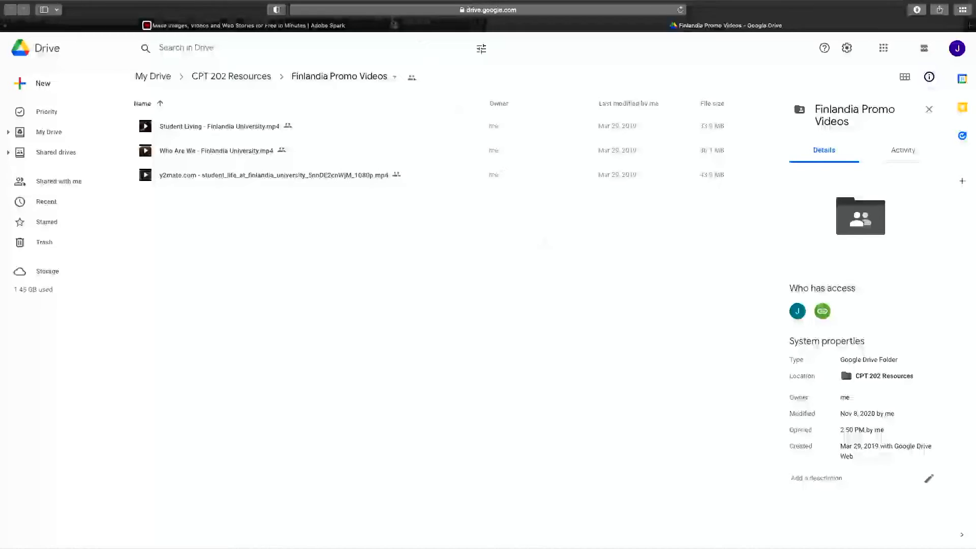
Switch to Adobe Spark and check the details of the signed-in account
{"action": "left_click", "coordinate": [393, 25]}
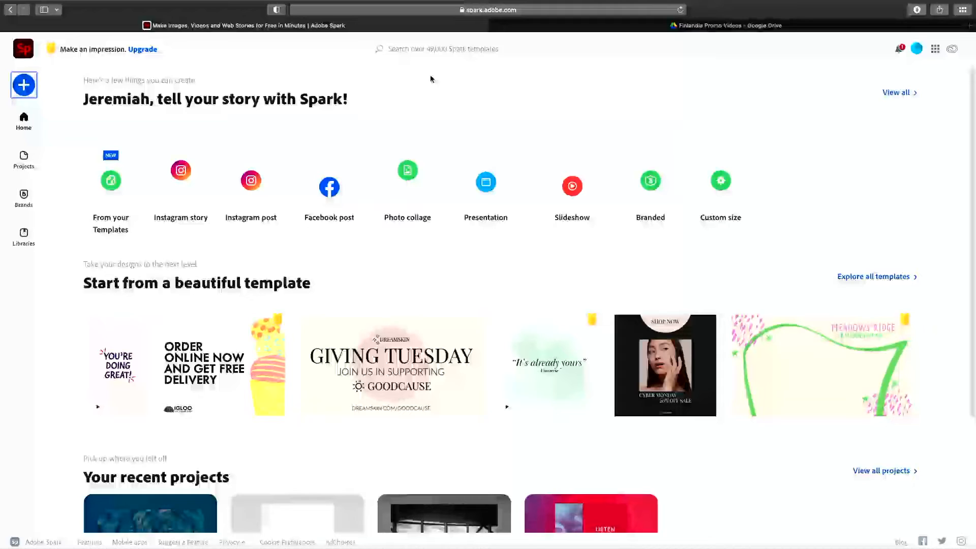
{"action": "left_click", "coordinate": [918, 50]}
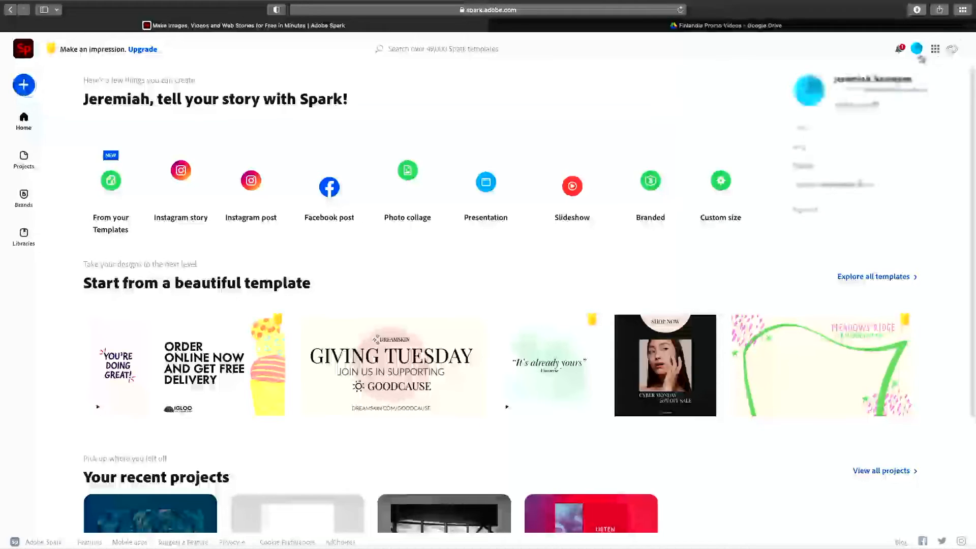
{"action": "left_click", "coordinate": [611, 92]}
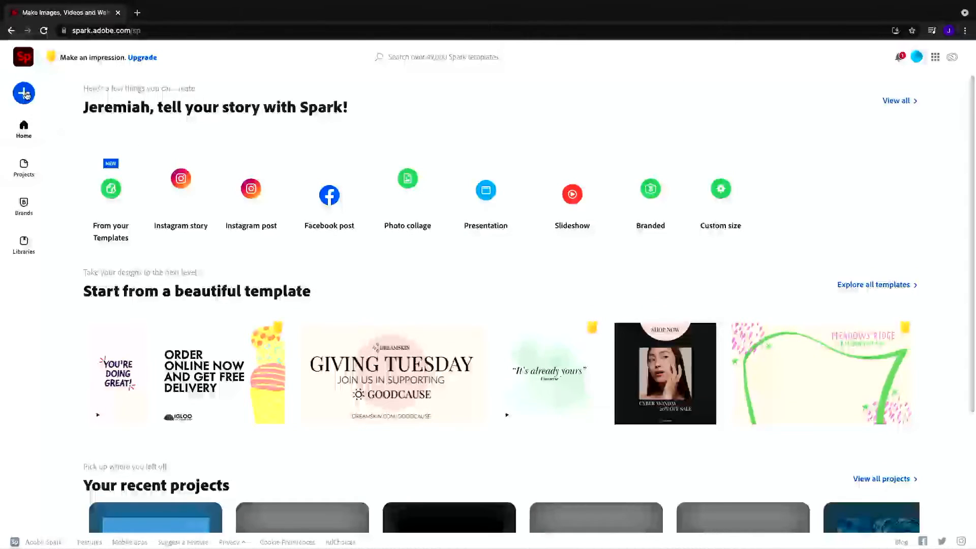
Create a new video project from scratch, titled "CPT202" followed by the author's first name and "Video", and dismiss the quick tips
{"action": "left_click", "coordinate": [25, 93]}
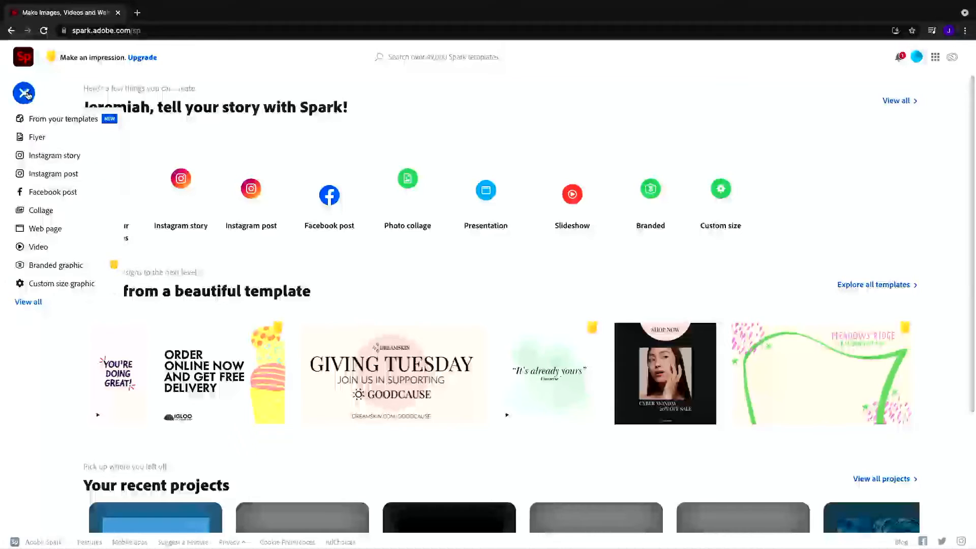
{"action": "left_click", "coordinate": [45, 247]}
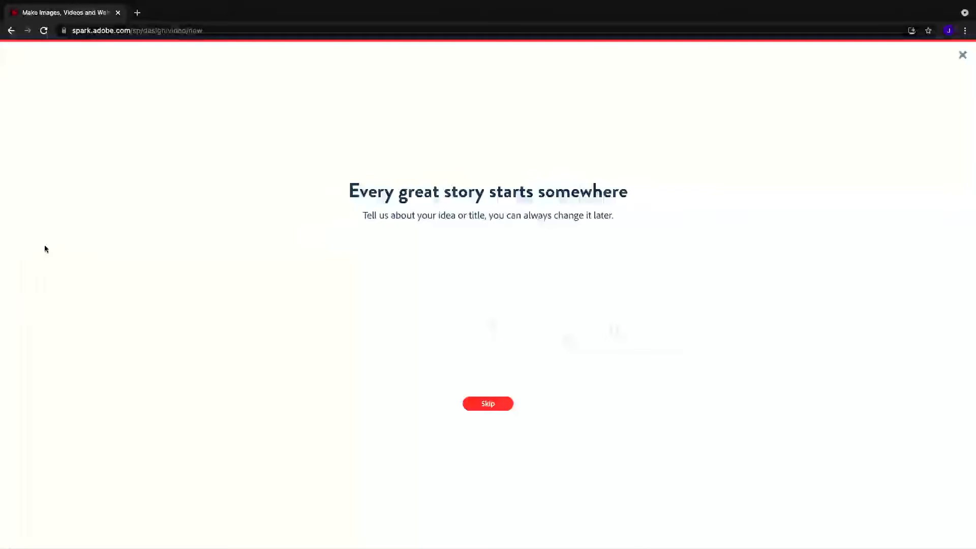
{"action": "type", "text": "CPT202."}
{"action": "key", "text": "BackSpace"}
{"action": "type", "text": "- Jeremia"}
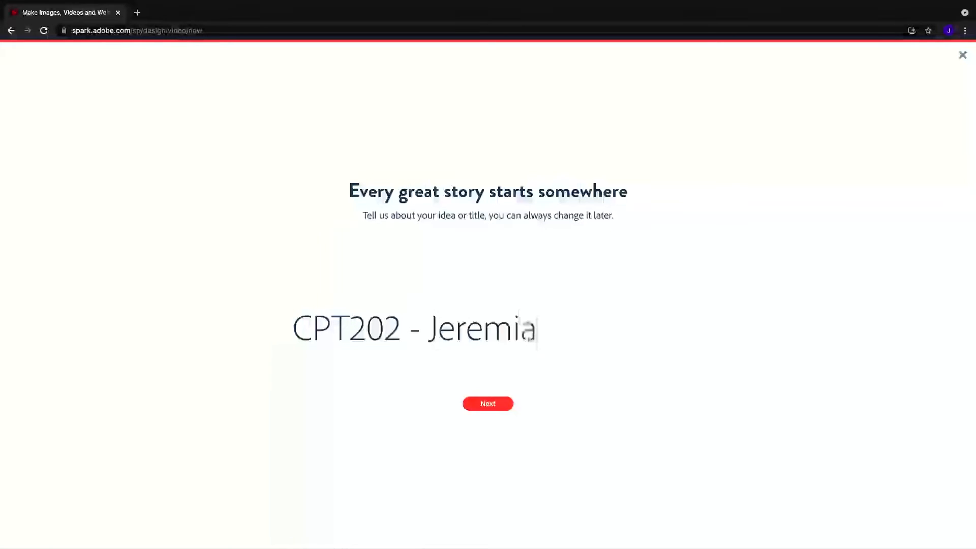
{"action": "type", "text": "h's Video"}
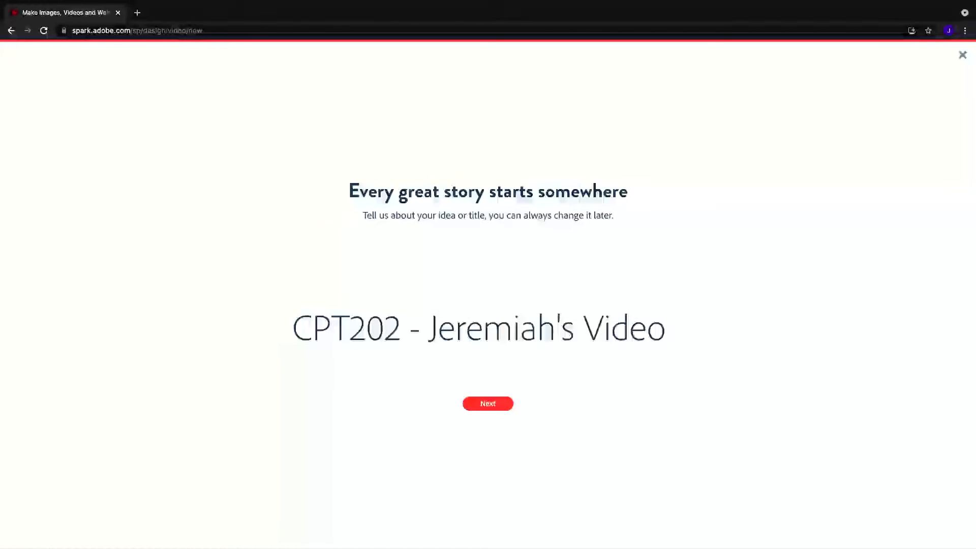
{"action": "key", "text": "Return"}
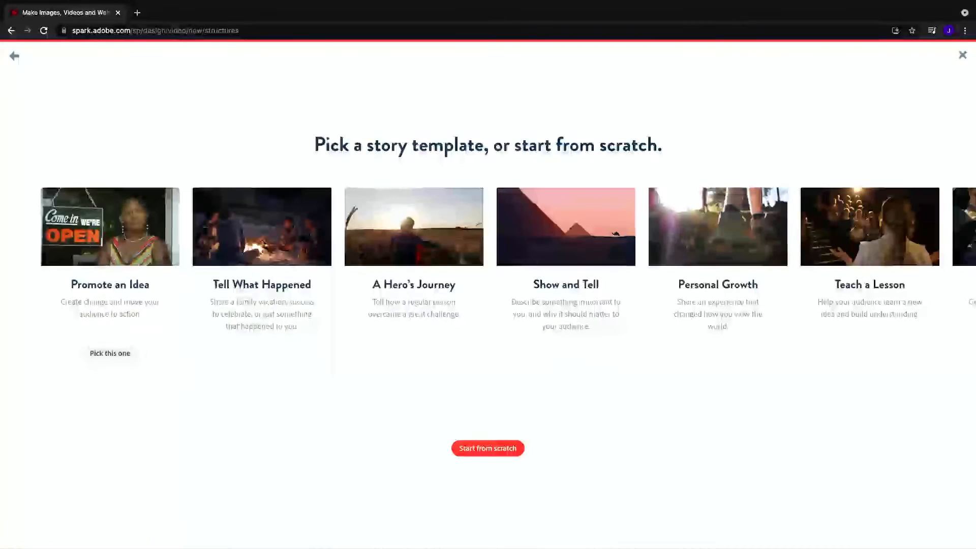
{"action": "left_click", "coordinate": [498, 450]}
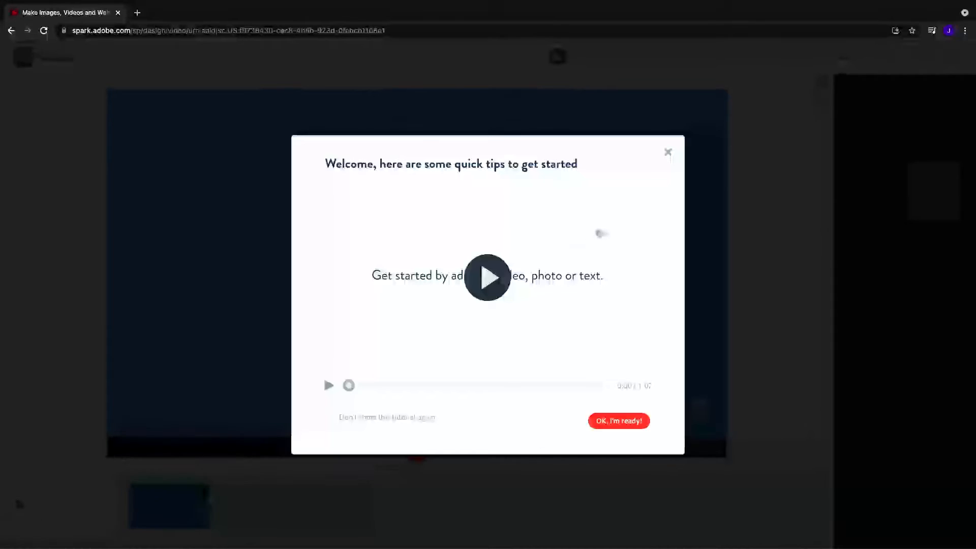
{"action": "left_click", "coordinate": [640, 421]}
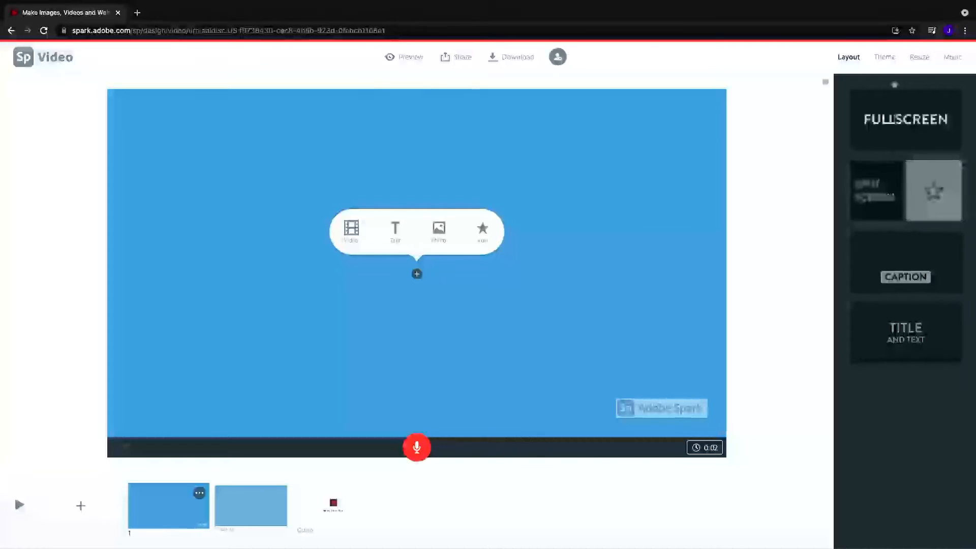
Look through the project's theme, size and music options and return to the layout choices
{"action": "left_click", "coordinate": [884, 56]}
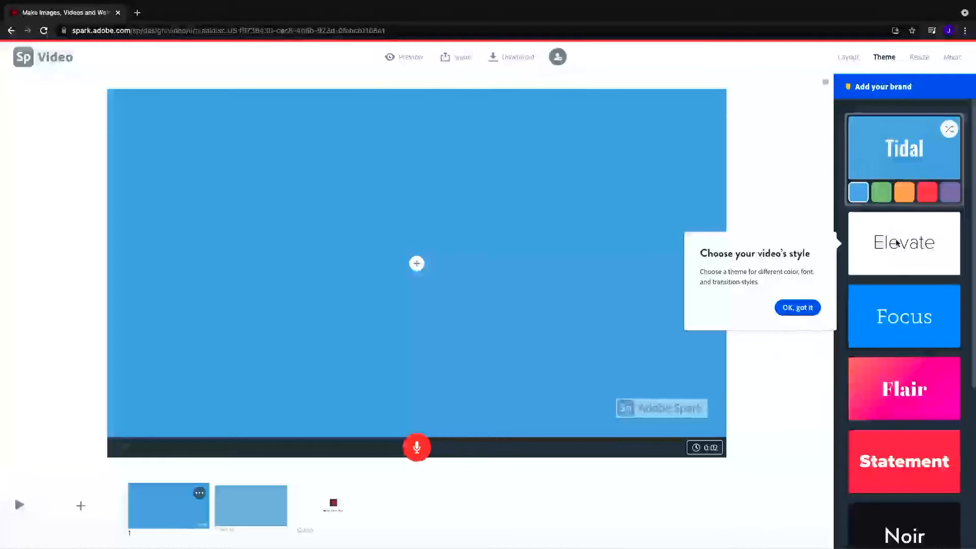
{"action": "left_click", "coordinate": [922, 61]}
{"action": "left_click", "coordinate": [921, 59]}
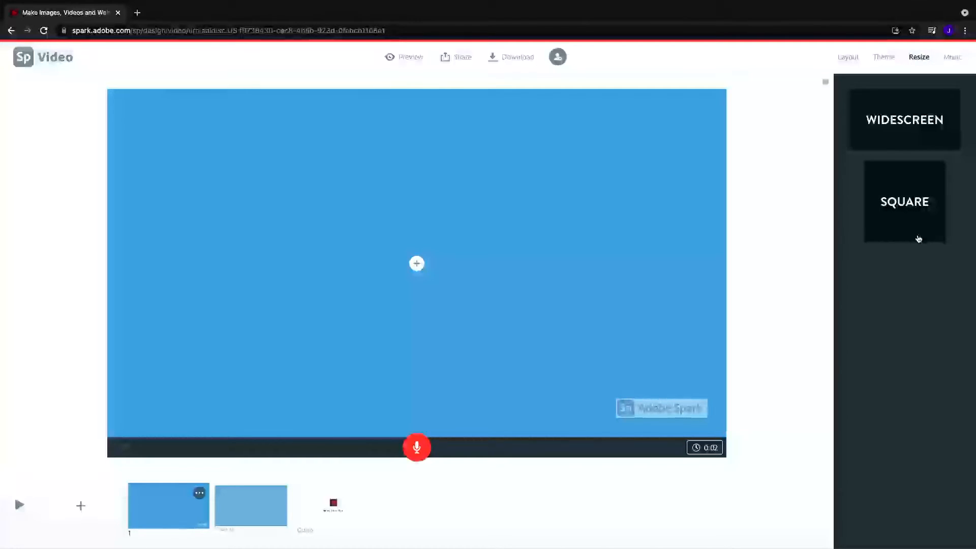
{"action": "left_click", "coordinate": [953, 56]}
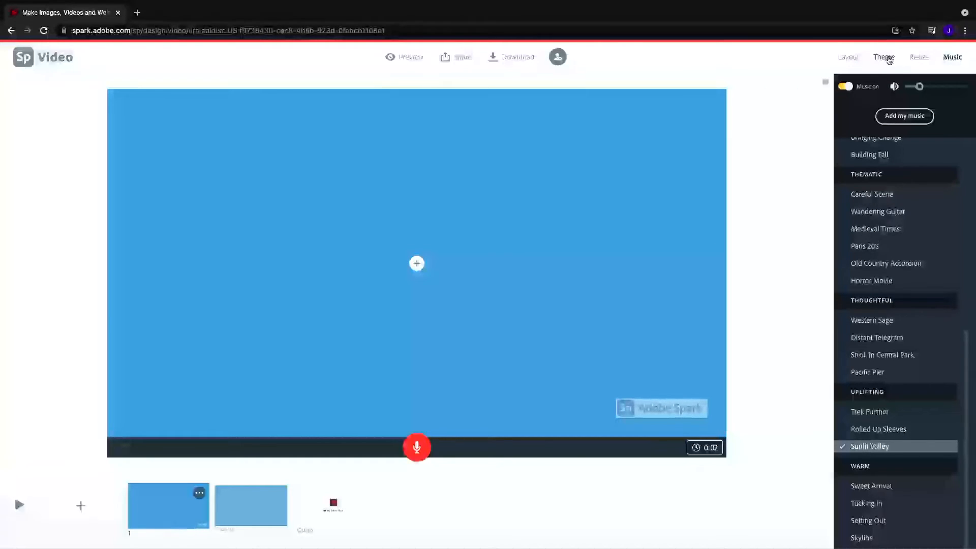
{"action": "left_click", "coordinate": [849, 57]}
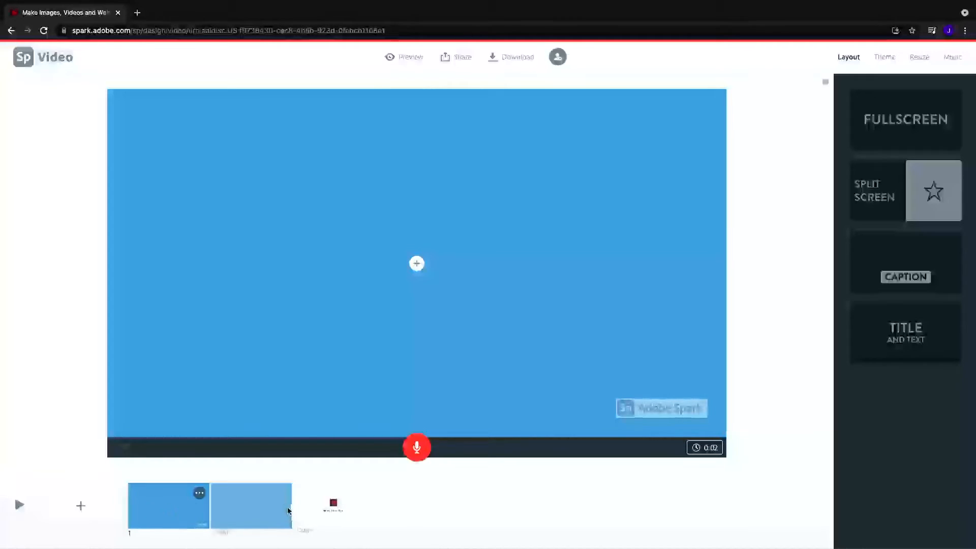
Play the Outro slide and view the Credits slide at the end of the video
{"action": "left_click", "coordinate": [344, 516]}
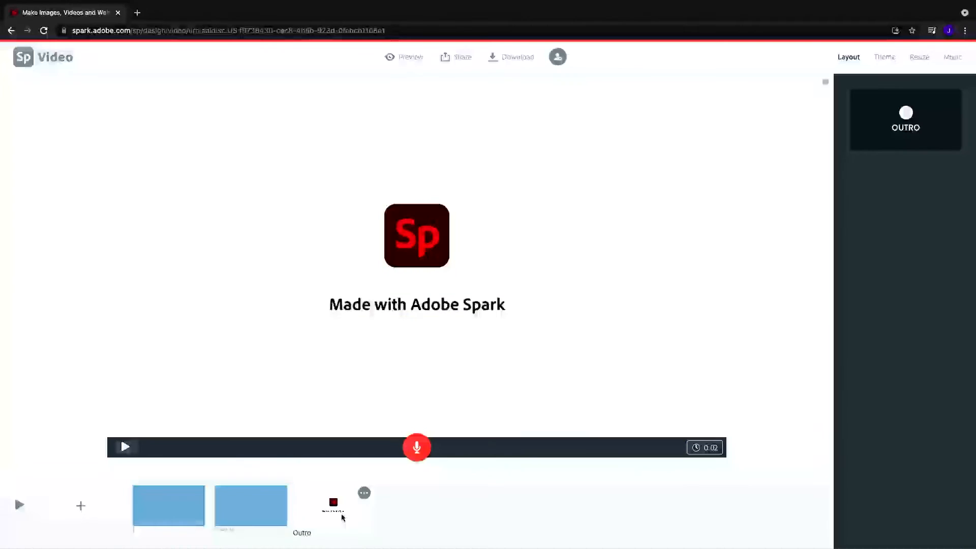
{"action": "left_click", "coordinate": [126, 448]}
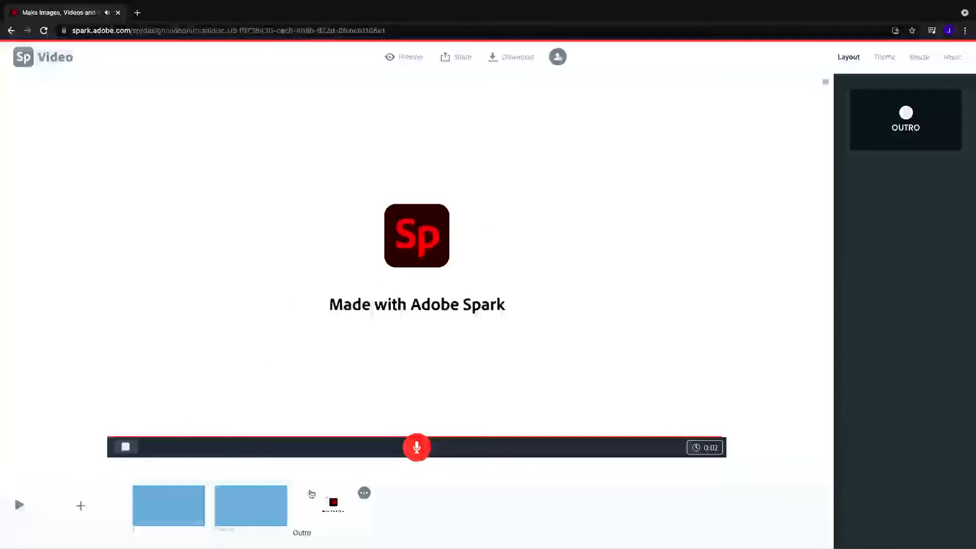
{"action": "left_click", "coordinate": [244, 503]}
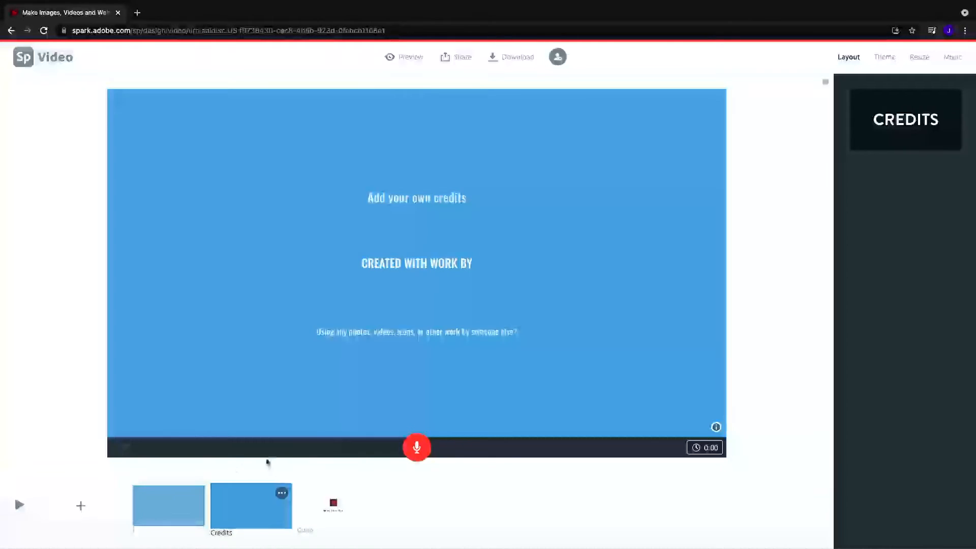
Apply the Title and Text layout to the first slide and enter the title "Day In The Life at"
{"action": "left_click", "coordinate": [190, 495]}
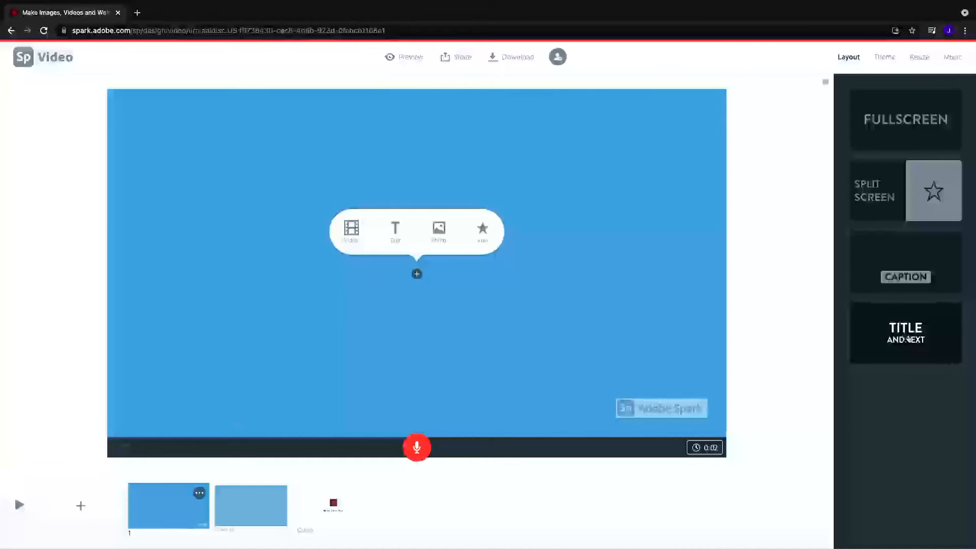
{"action": "left_click", "coordinate": [921, 348]}
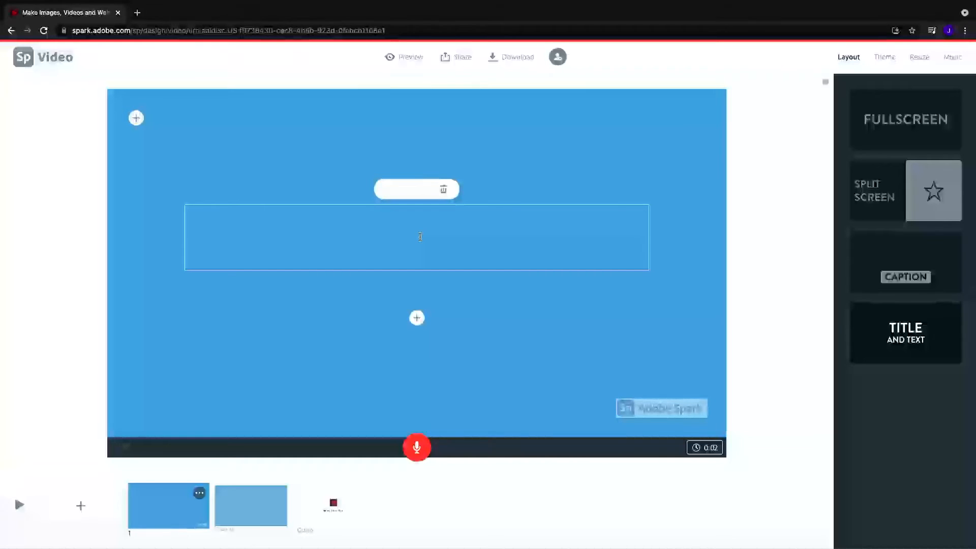
{"action": "type", "text": "Day In The Life at"}
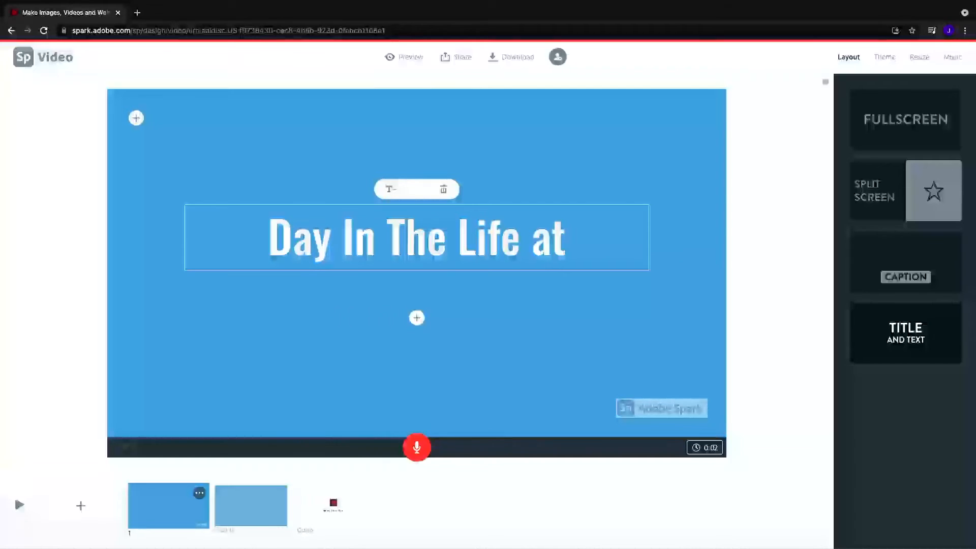
Add the subtitle "Finlandia University" below the title, with a second line reading "By:" and the author's full name
{"action": "left_click", "coordinate": [417, 318]}
{"action": "type", "text": "Fin"}
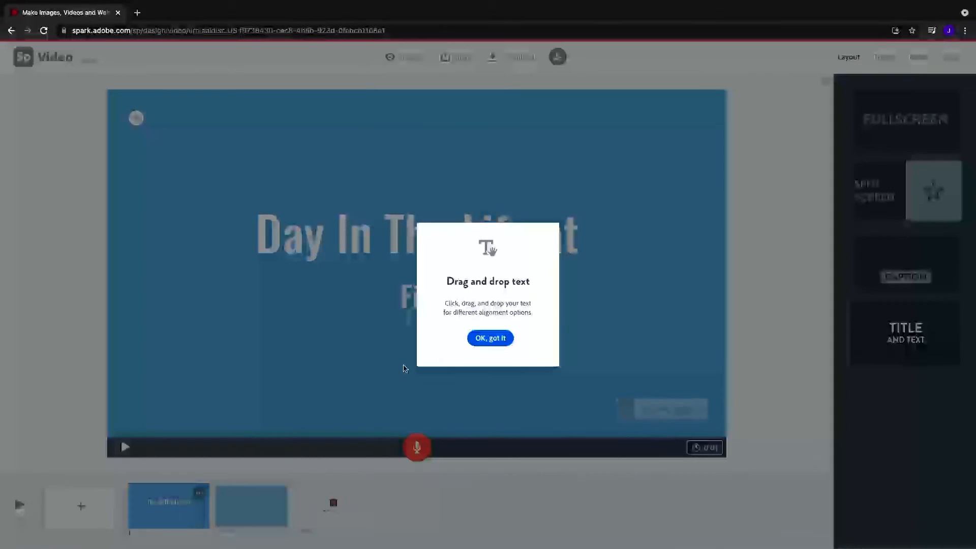
{"action": "left_click", "coordinate": [490, 342]}
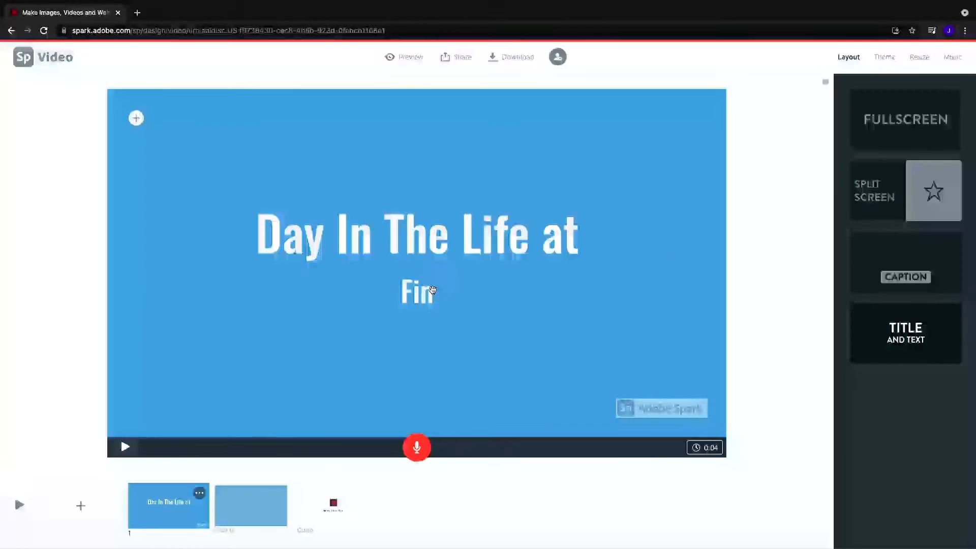
{"action": "left_click", "coordinate": [427, 294]}
{"action": "type", "text": "landia University"}
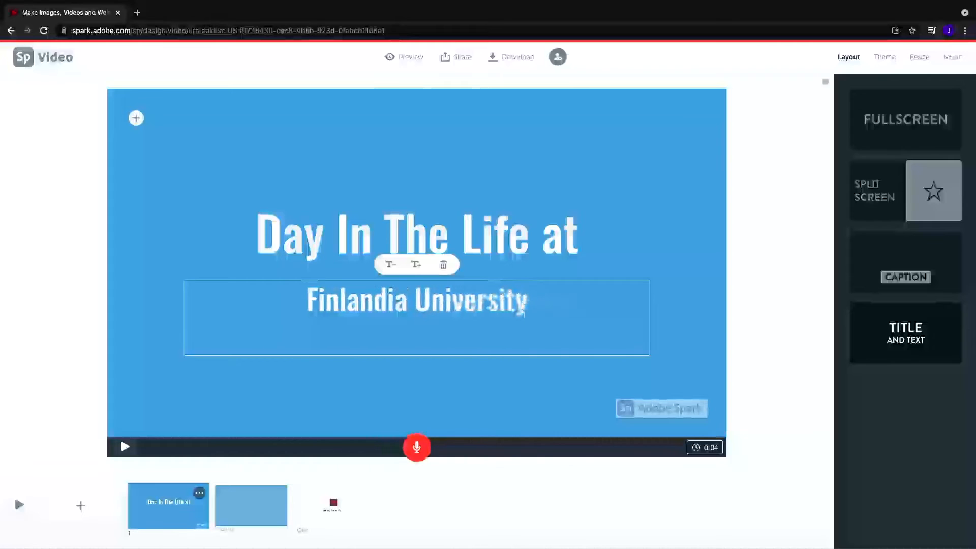
{"action": "key", "text": "Return"}
{"action": "type", "text": "B"}
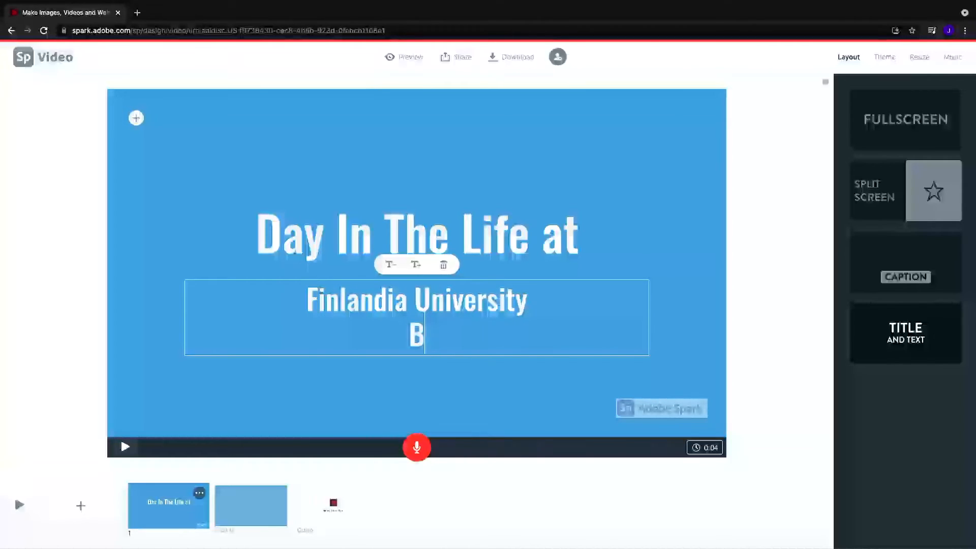
{"action": "type", "text": "y: Jeremiah Baumann"}
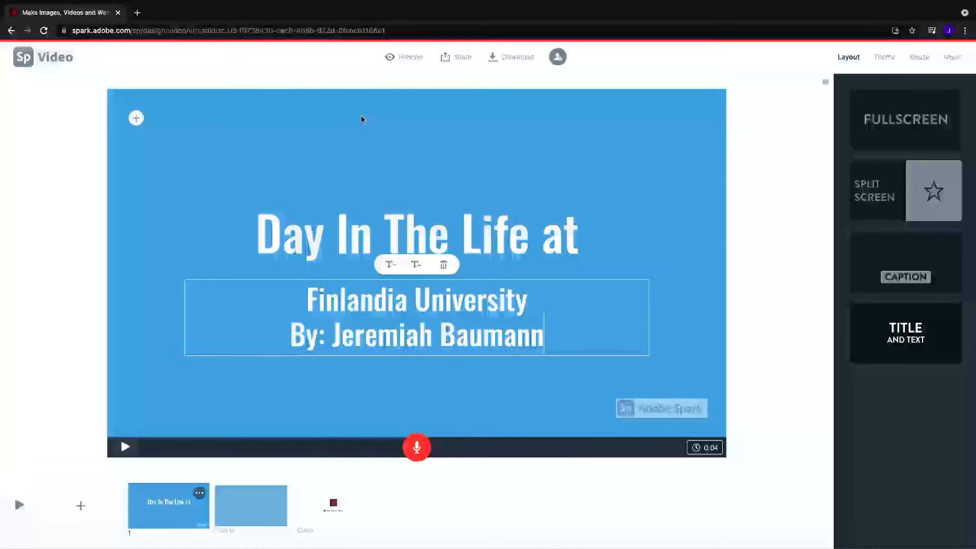
{"action": "left_click", "coordinate": [371, 134]}
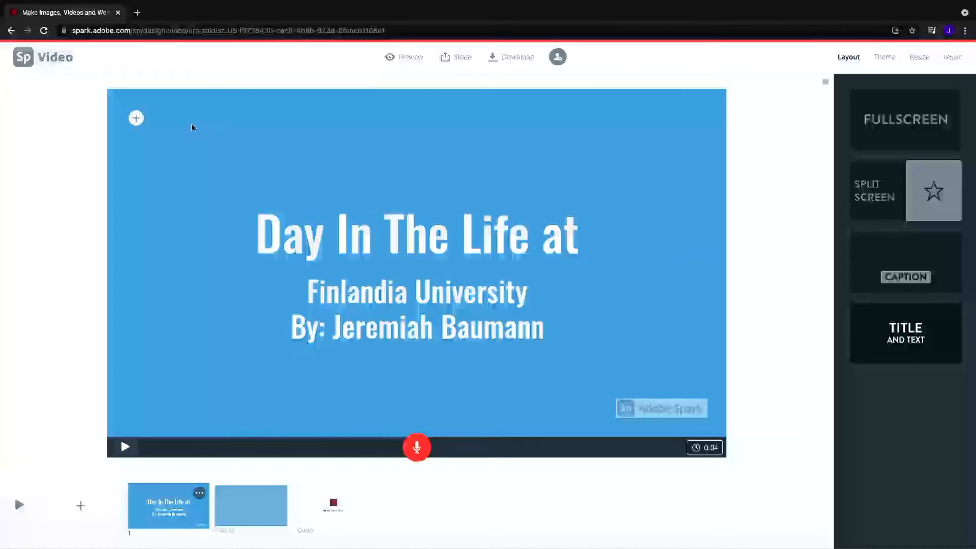
Add a new slide after the title slide and load the Student Living video from the Downloads folder into it
{"action": "left_click", "coordinate": [137, 117]}
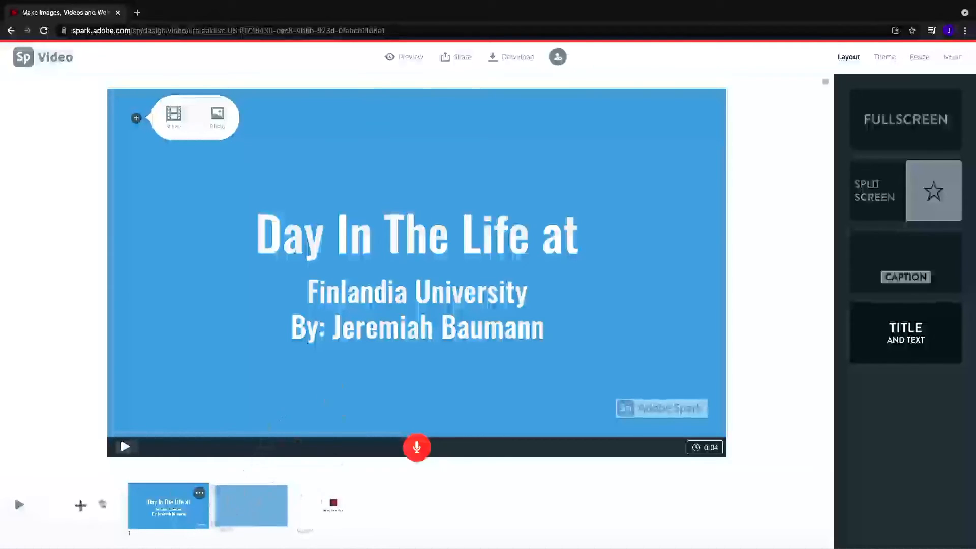
{"action": "left_click", "coordinate": [81, 506]}
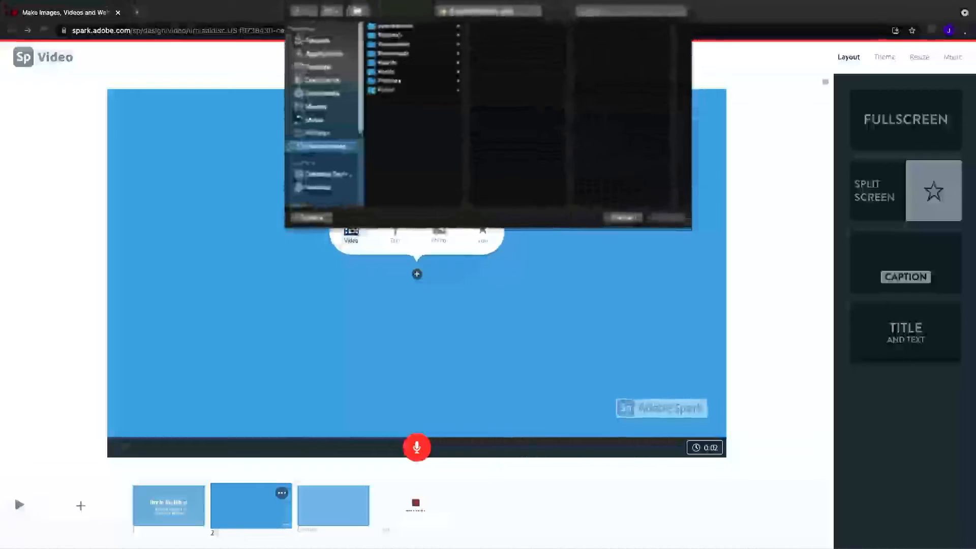
{"action": "left_click", "coordinate": [403, 54]}
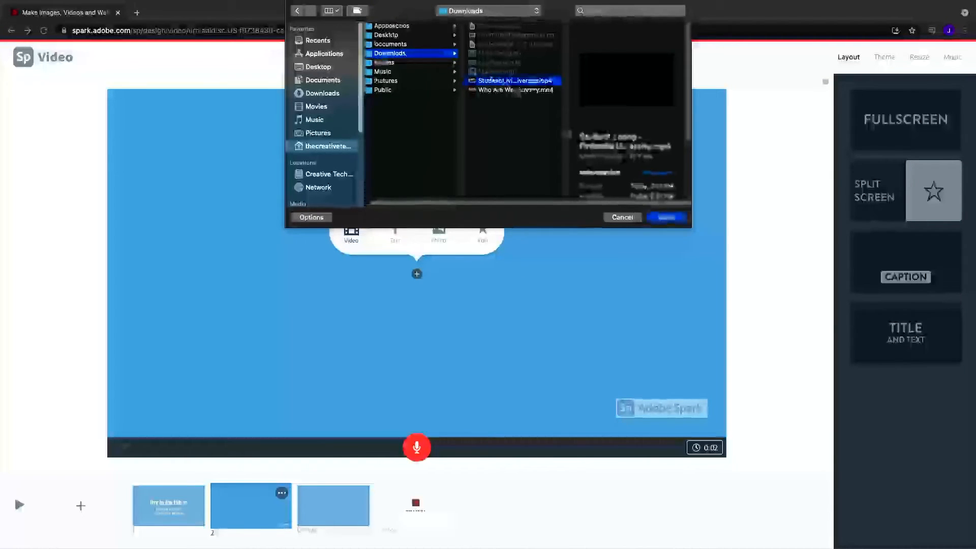
{"action": "left_click", "coordinate": [680, 220]}
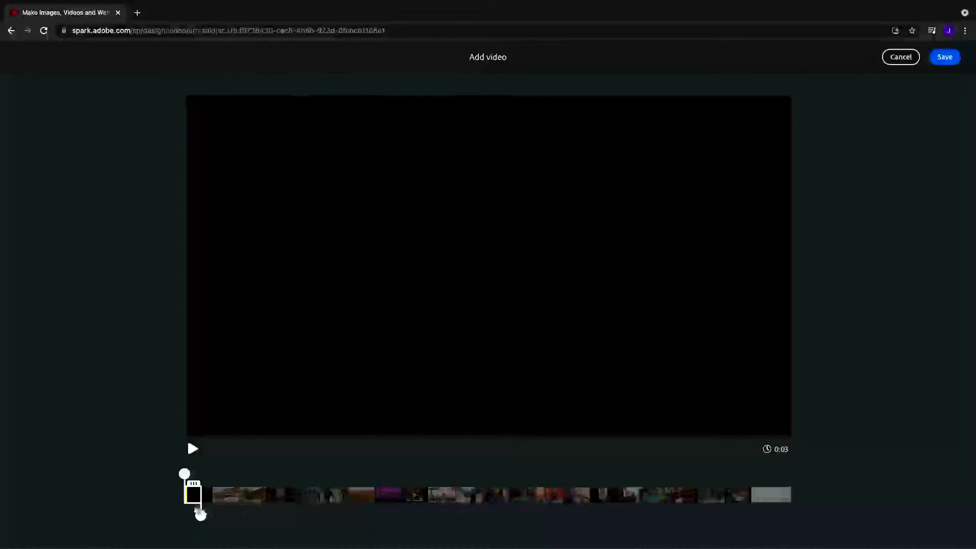
Set the Student Living clip's trim range to 16 seconds starting at the gym scene, and preview the selection
{"action": "left_click_drag", "start_coordinate": [200, 514], "coordinate": [326, 516]}
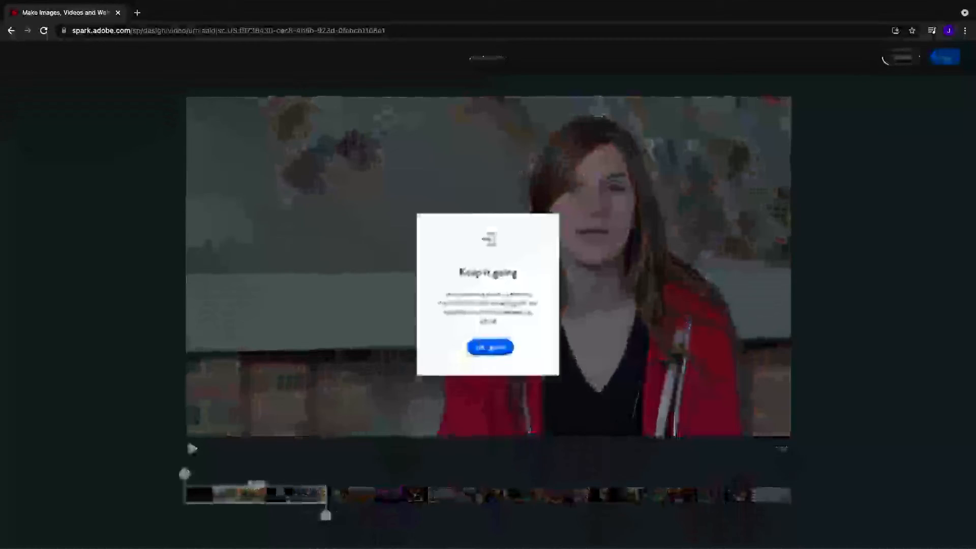
{"action": "left_click", "coordinate": [480, 346]}
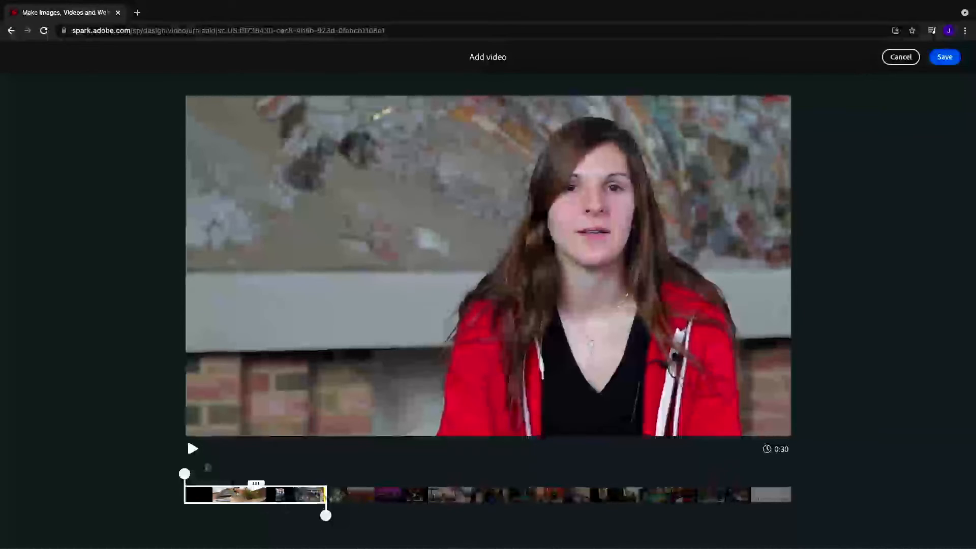
{"action": "left_click_drag", "start_coordinate": [185, 473], "coordinate": [294, 474]}
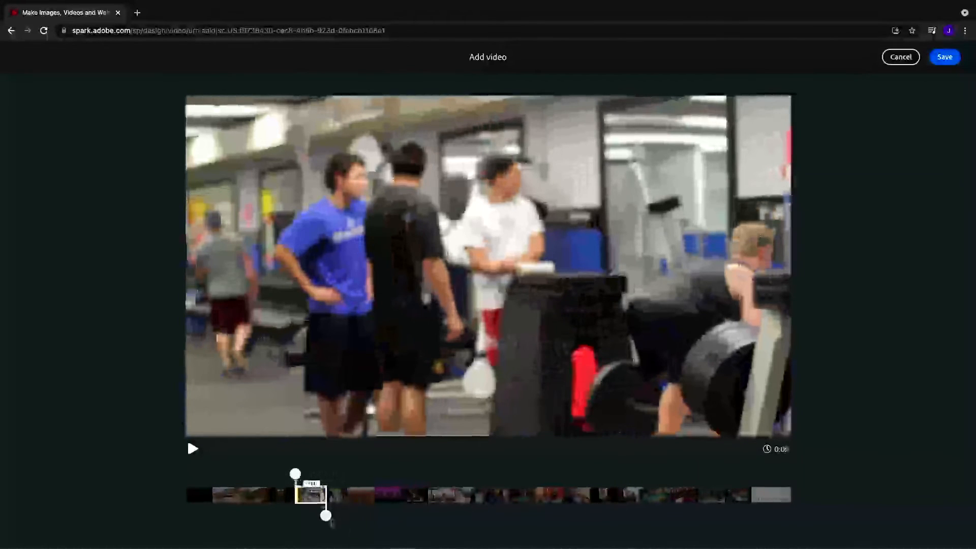
{"action": "left_click_drag", "start_coordinate": [326, 515], "coordinate": [374, 516]}
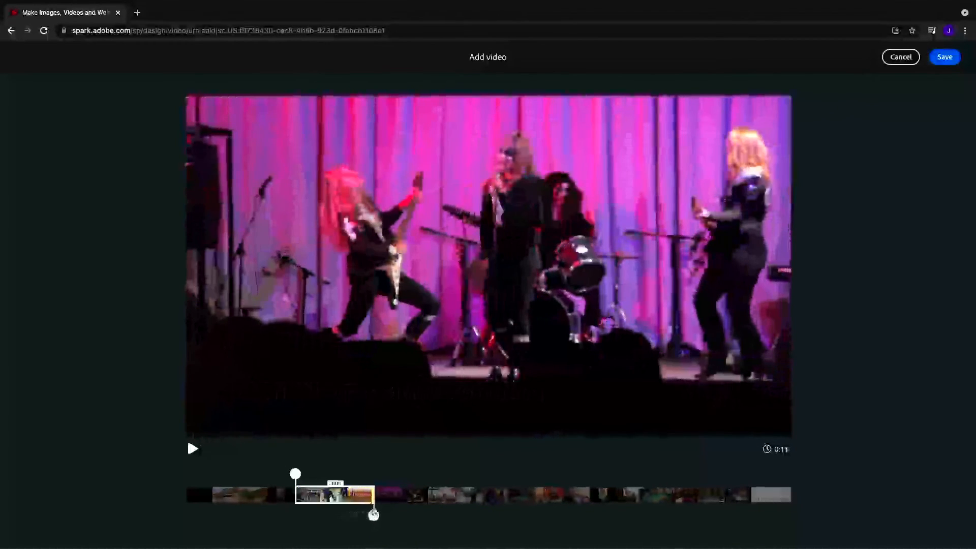
{"action": "left_click", "coordinate": [191, 449]}
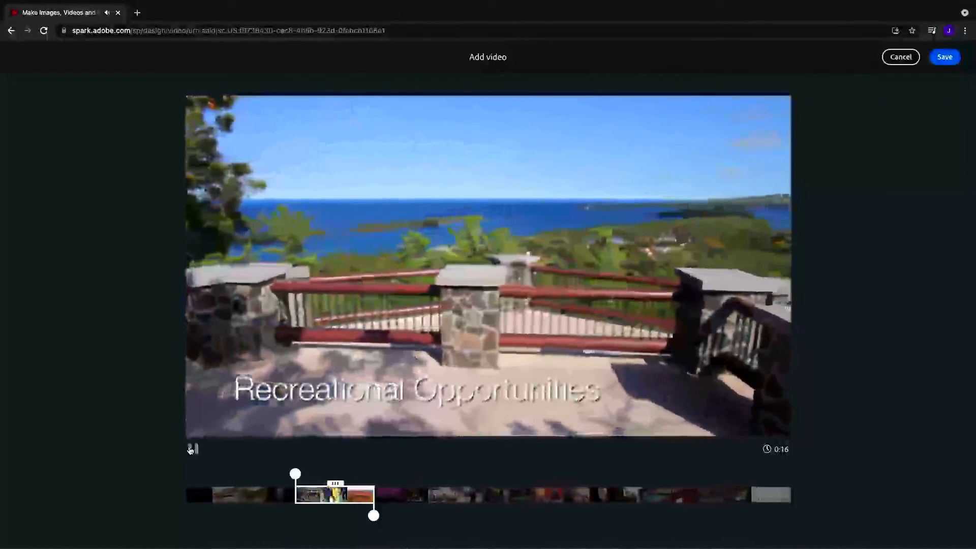
{"action": "left_click", "coordinate": [191, 449]}
Move the trim range earlier in the Student Living video, shorten it to 11 seconds and save the clip
{"action": "left_click", "coordinate": [328, 494]}
{"action": "left_click_drag", "start_coordinate": [334, 483], "coordinate": [252, 485]}
{"action": "left_click_drag", "start_coordinate": [290, 516], "coordinate": [266, 515]}
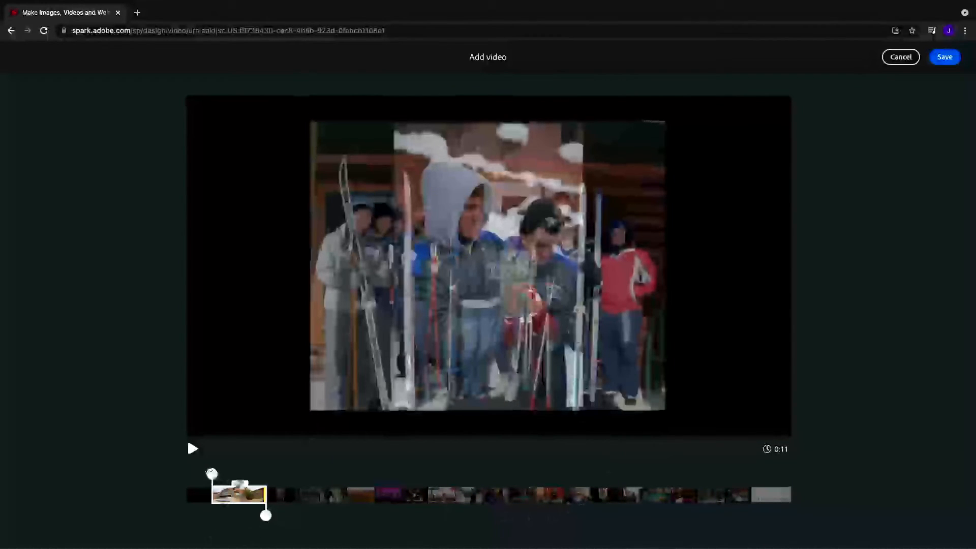
{"action": "left_click", "coordinate": [945, 58]}
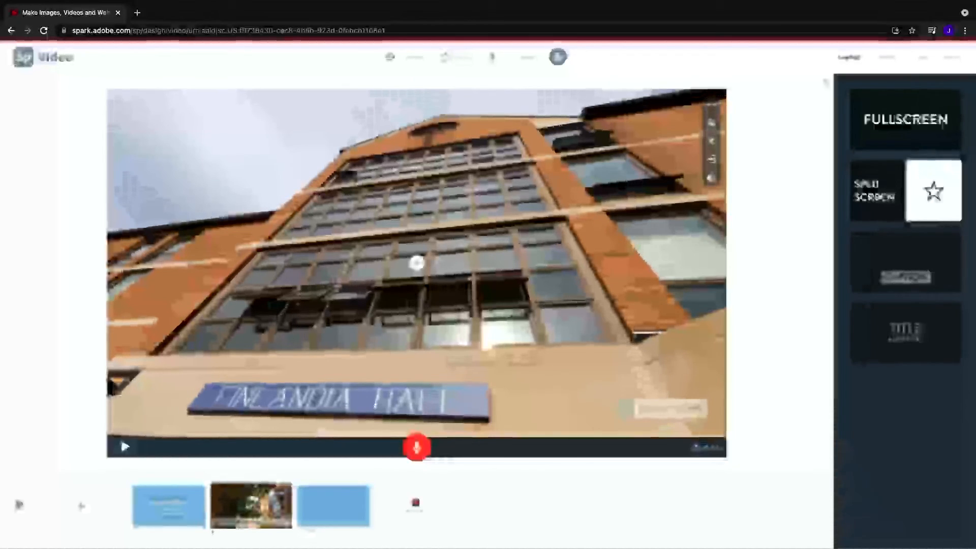
Play the trimmed clip on the second slide and look back at the title slide
{"action": "left_click", "coordinate": [886, 190]}
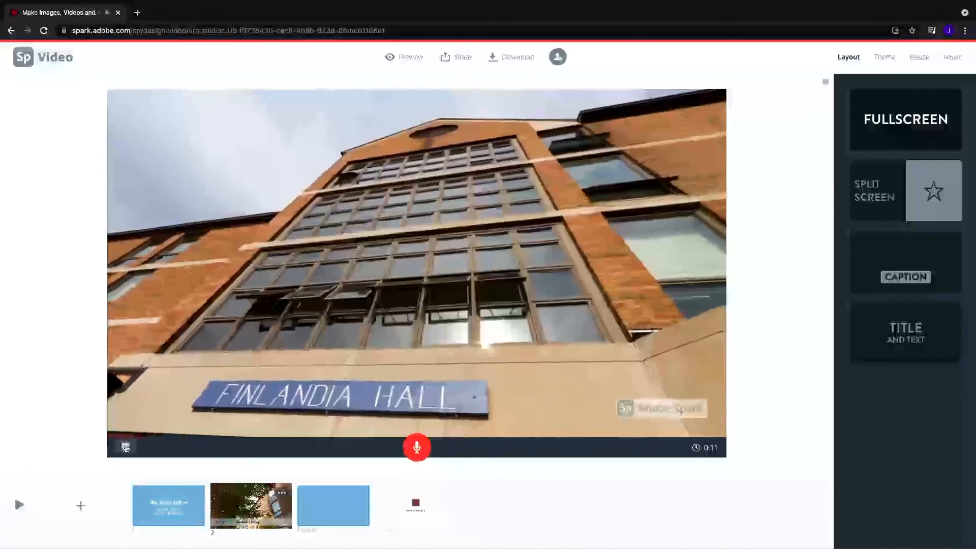
{"action": "left_click", "coordinate": [125, 448]}
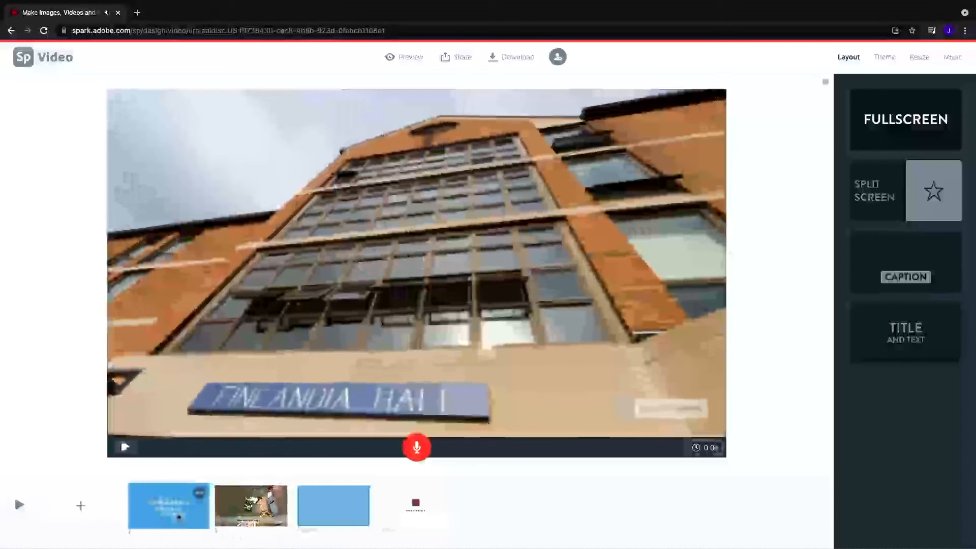
{"action": "left_click", "coordinate": [176, 511]}
{"action": "left_click", "coordinate": [262, 511]}
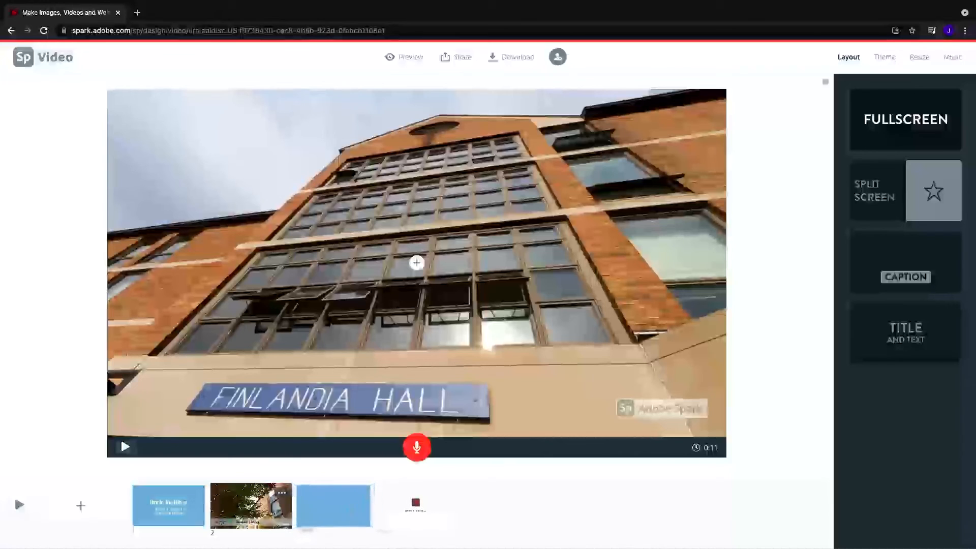
Add a third slide after the Student Living clip, try the Caption layout and set it back to Fullscreen
{"action": "left_click", "coordinate": [80, 506]}
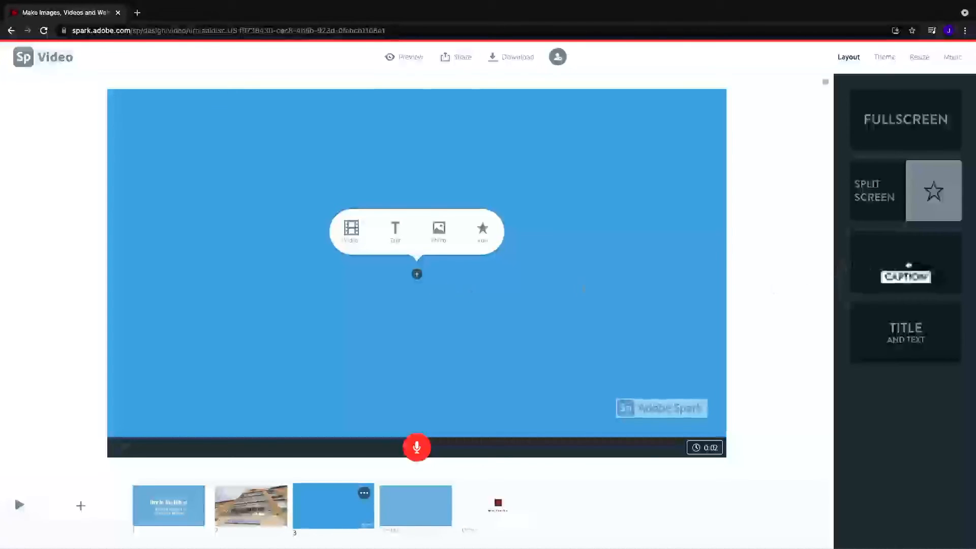
{"action": "left_click", "coordinate": [940, 265]}
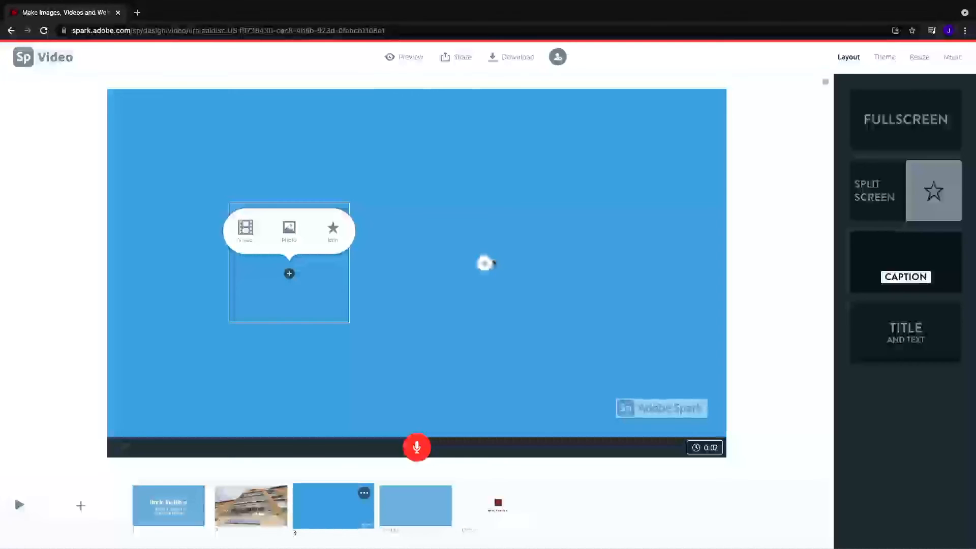
{"action": "left_click", "coordinate": [910, 126]}
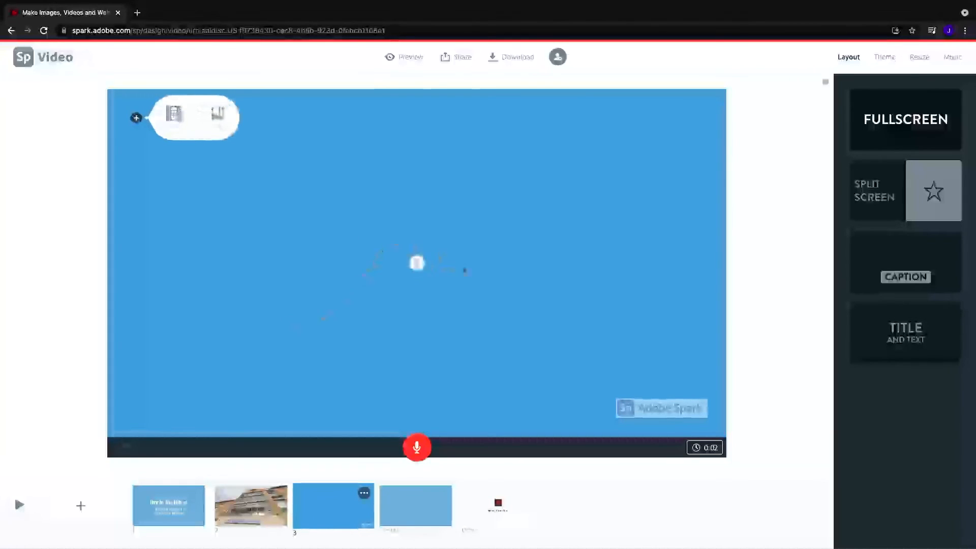
Add a text element to the third slide containing the instructor's full name followed by "- Instructor"
{"action": "left_click", "coordinate": [416, 263]}
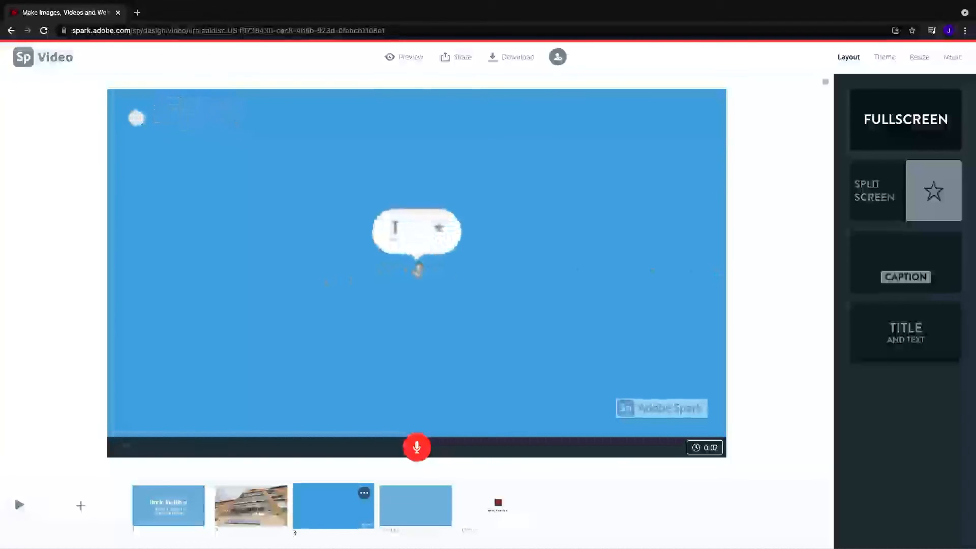
{"action": "left_click", "coordinate": [399, 233]}
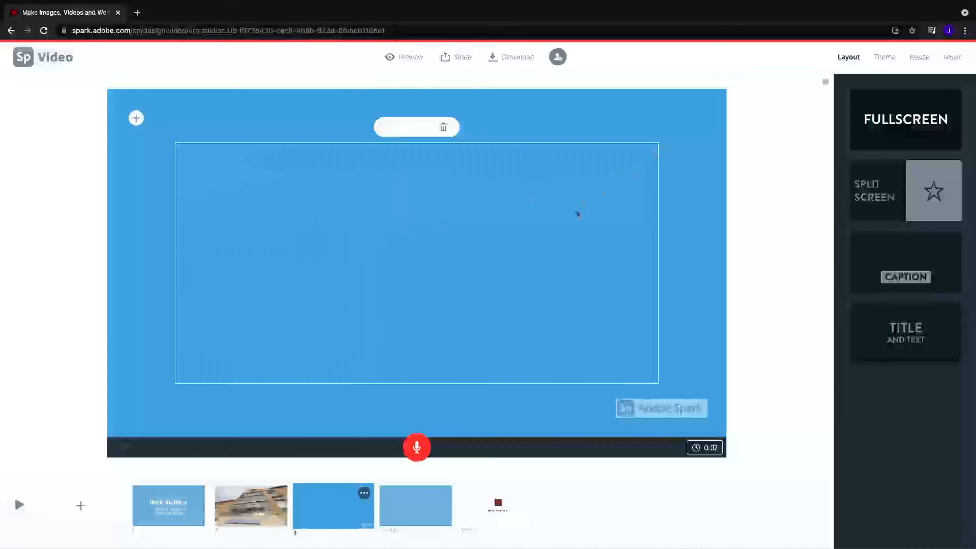
{"action": "type", "text": "Jeremiah Baumann -"}
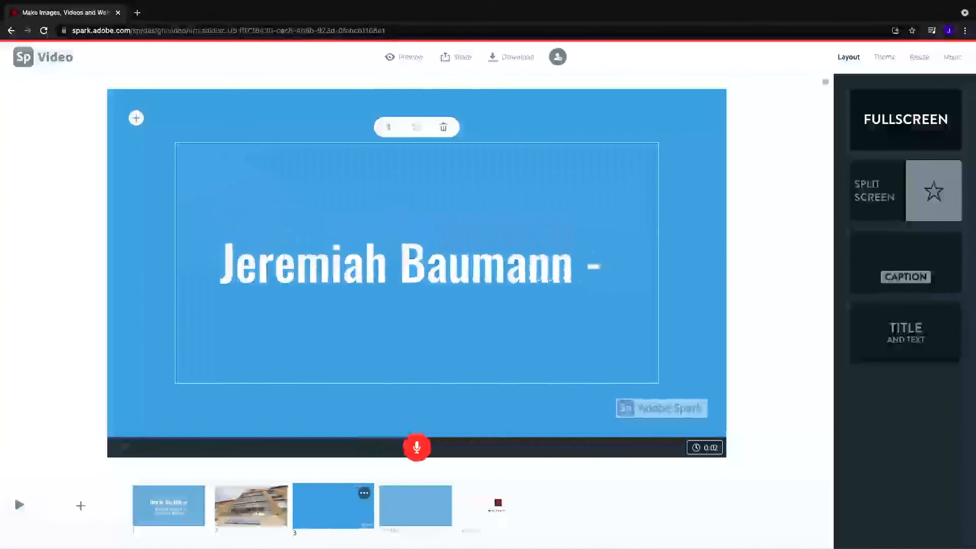
{"action": "type", "text": " Instructor"}
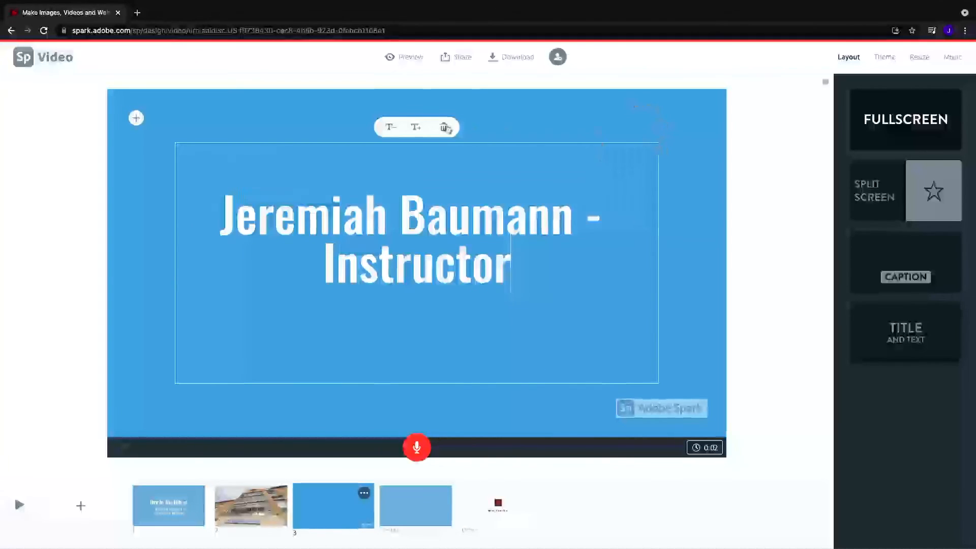
Reduce the instructor text so it fits on one line and place it near the slide's lower edge
{"action": "left_click", "coordinate": [389, 127]}
{"action": "left_click", "coordinate": [389, 127]}
{"action": "left_click", "coordinate": [389, 127]}
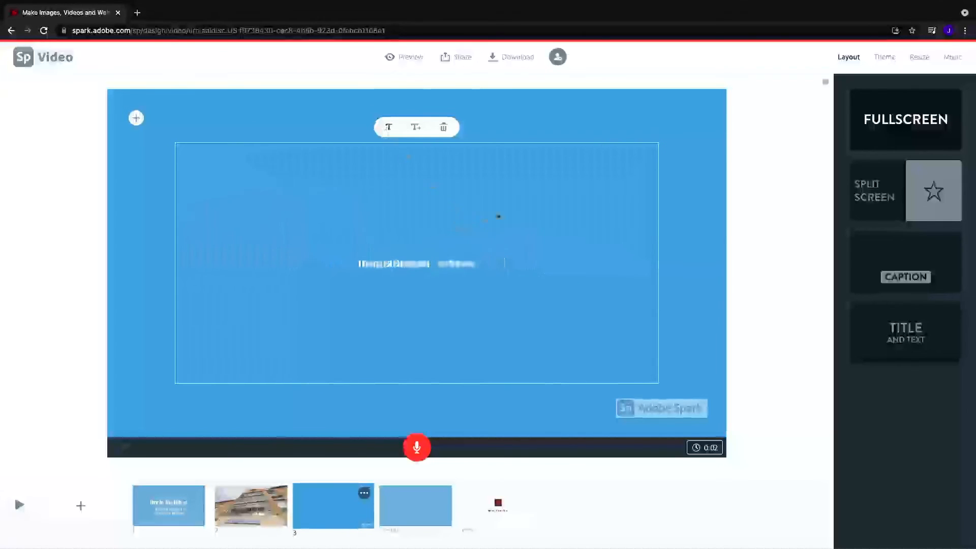
{"action": "left_click", "coordinate": [417, 128]}
{"action": "left_click", "coordinate": [417, 128]}
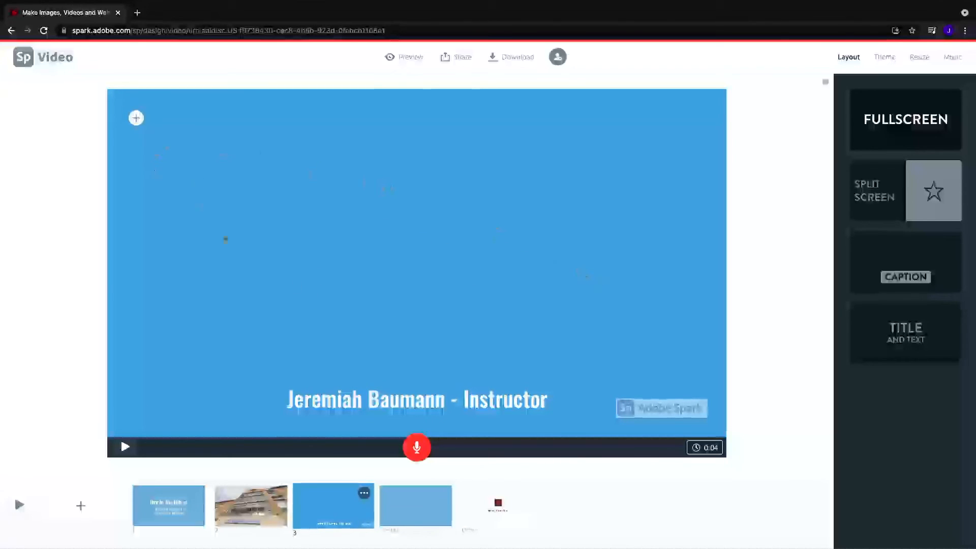
Load "Who Are We - Finlandia University.mp4" from Downloads as the third slide's background video
{"action": "left_click", "coordinate": [136, 118]}
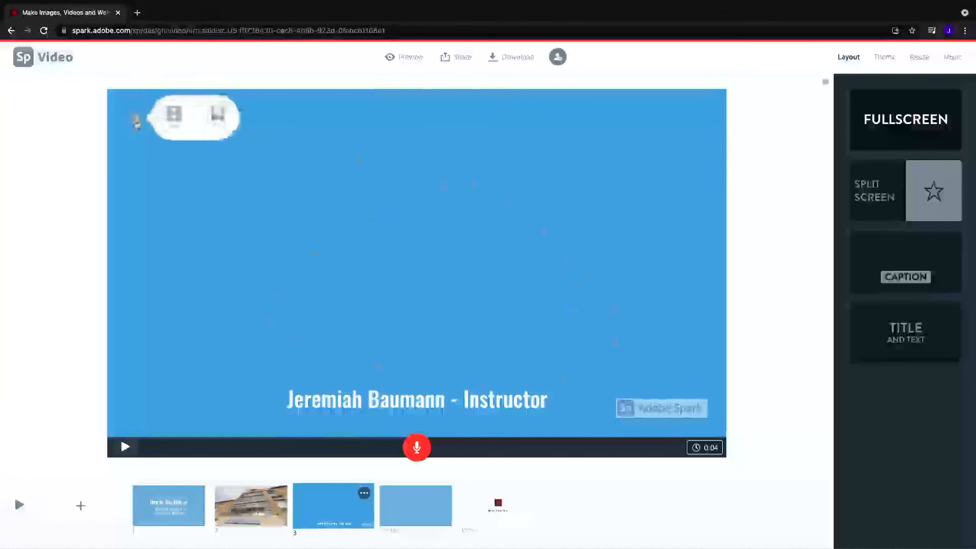
{"action": "left_click", "coordinate": [173, 118]}
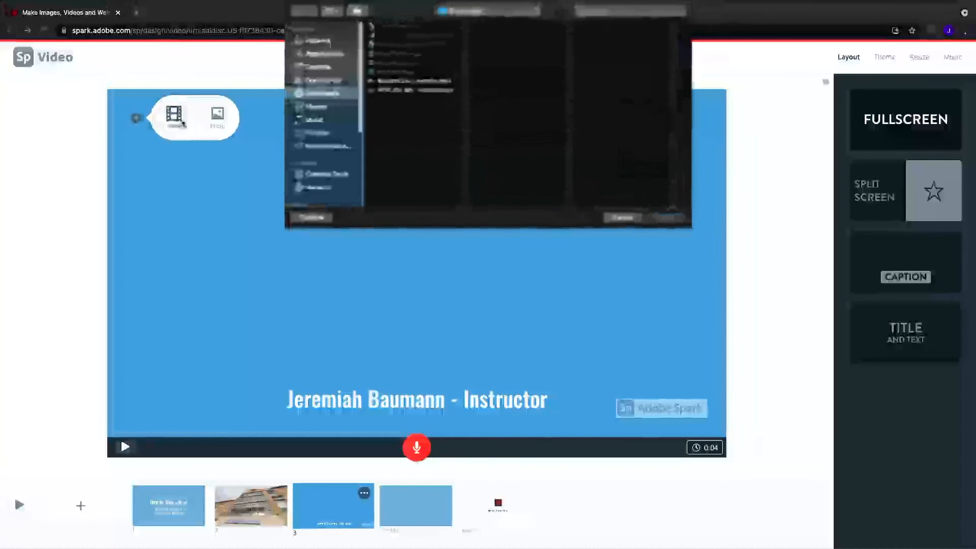
{"action": "left_click", "coordinate": [414, 81]}
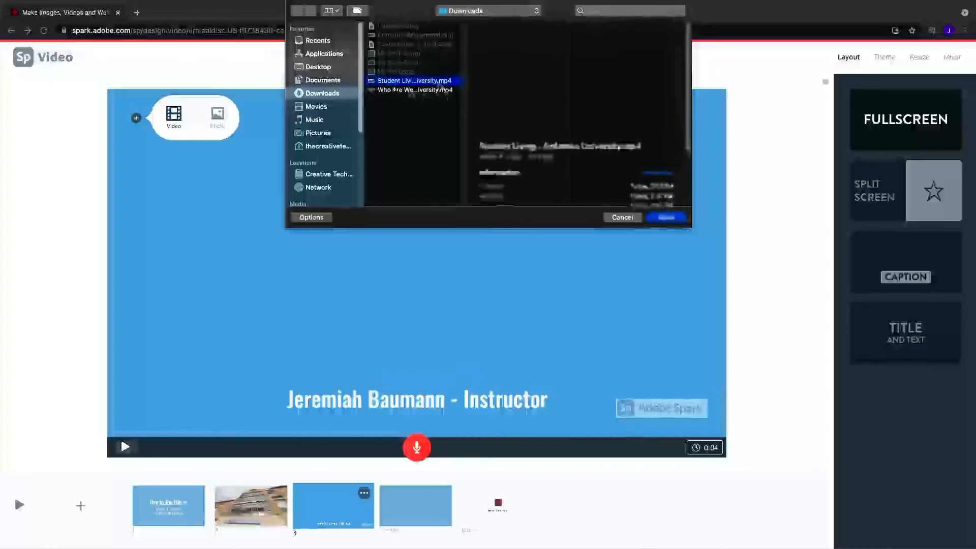
{"action": "left_click", "coordinate": [438, 91]}
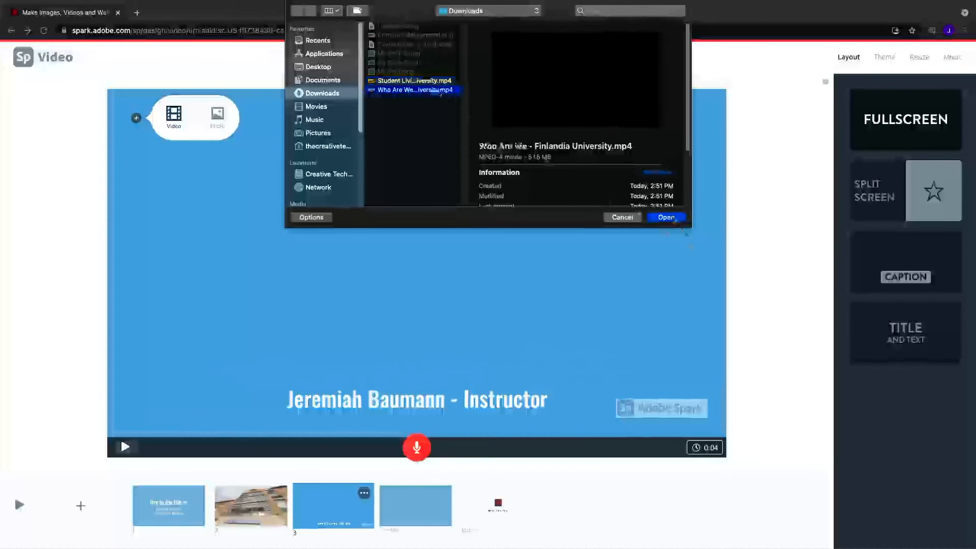
{"action": "left_click", "coordinate": [667, 217]}
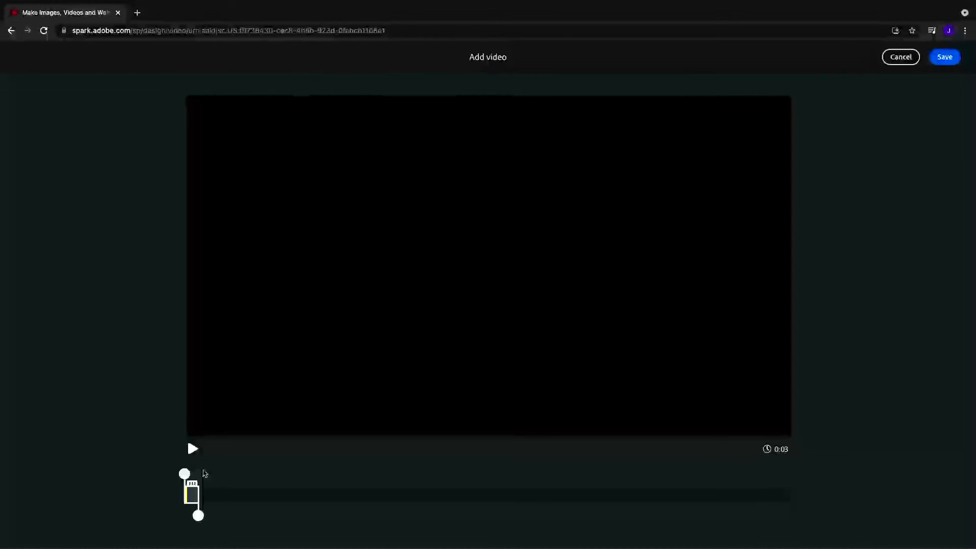
Trim the Who Are We video to a 3-second section showing the classroom lecture and save the clip
{"action": "left_click_drag", "start_coordinate": [198, 517], "coordinate": [233, 515]}
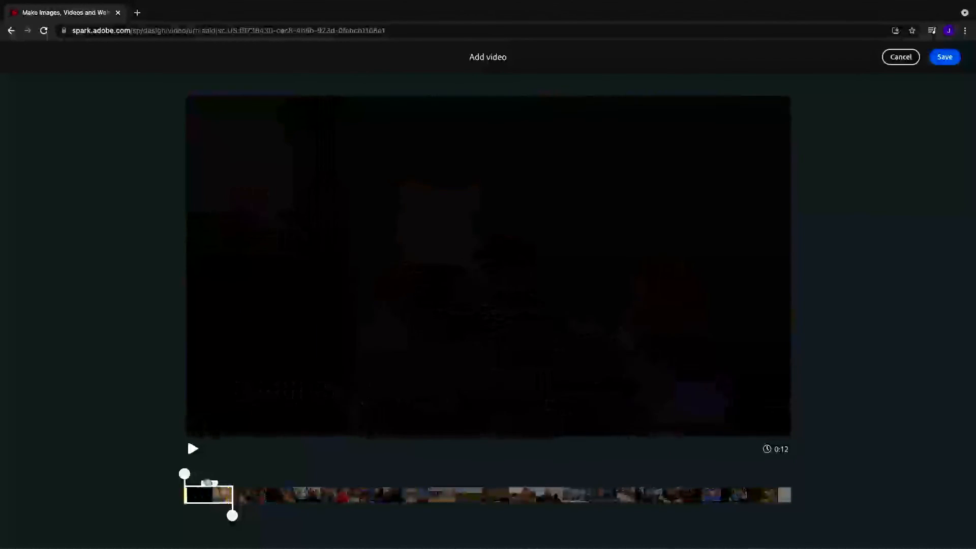
{"action": "left_click_drag", "start_coordinate": [208, 482], "coordinate": [504, 483]}
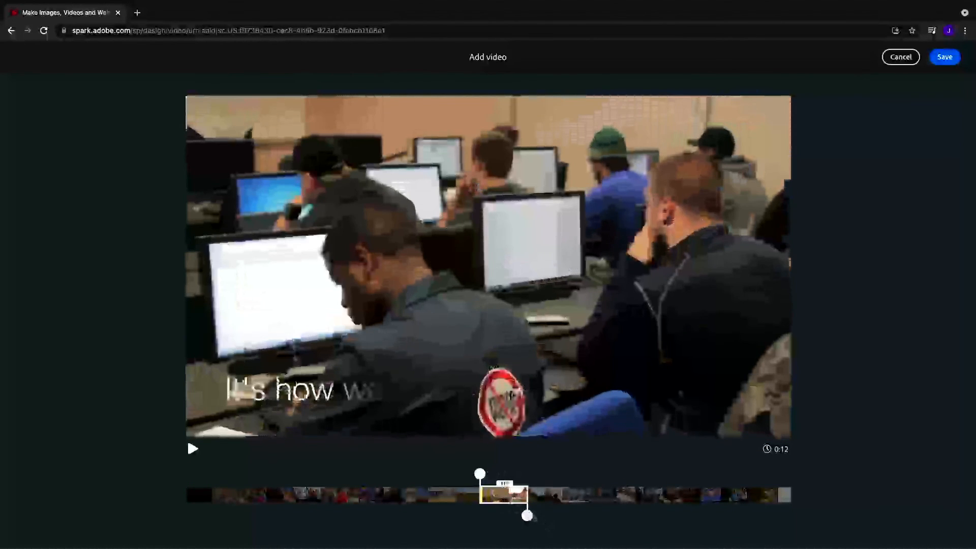
{"action": "left_click_drag", "start_coordinate": [527, 516], "coordinate": [565, 515]}
{"action": "left_click_drag", "start_coordinate": [534, 475], "coordinate": [551, 474]}
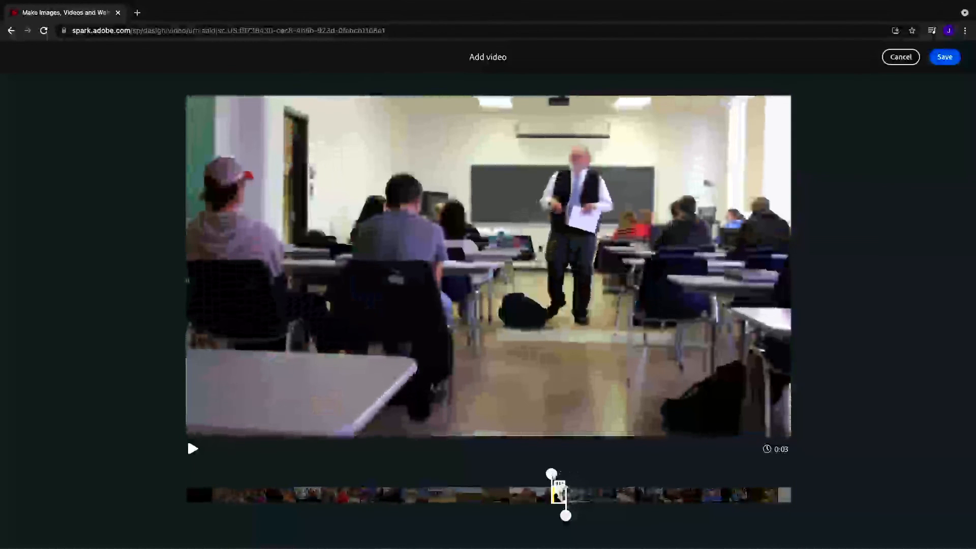
{"action": "left_click", "coordinate": [946, 58]}
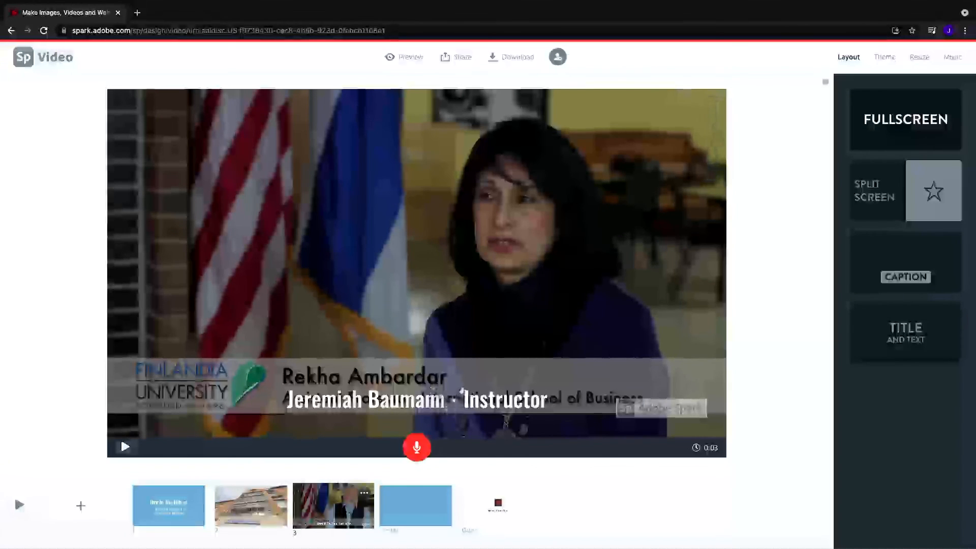
Play the third slide's clip and inspect the instructor caption over it
{"action": "left_click", "coordinate": [125, 447]}
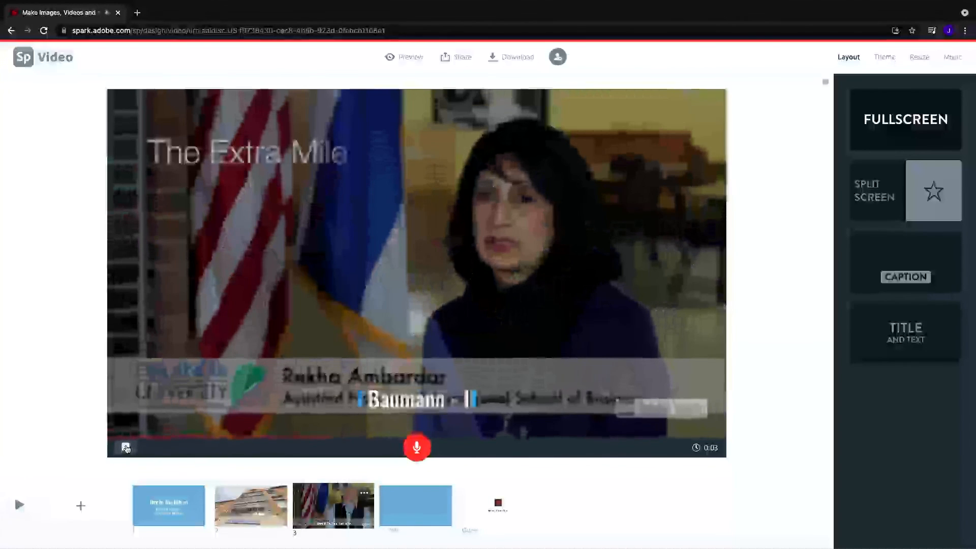
{"action": "left_click", "coordinate": [125, 448]}
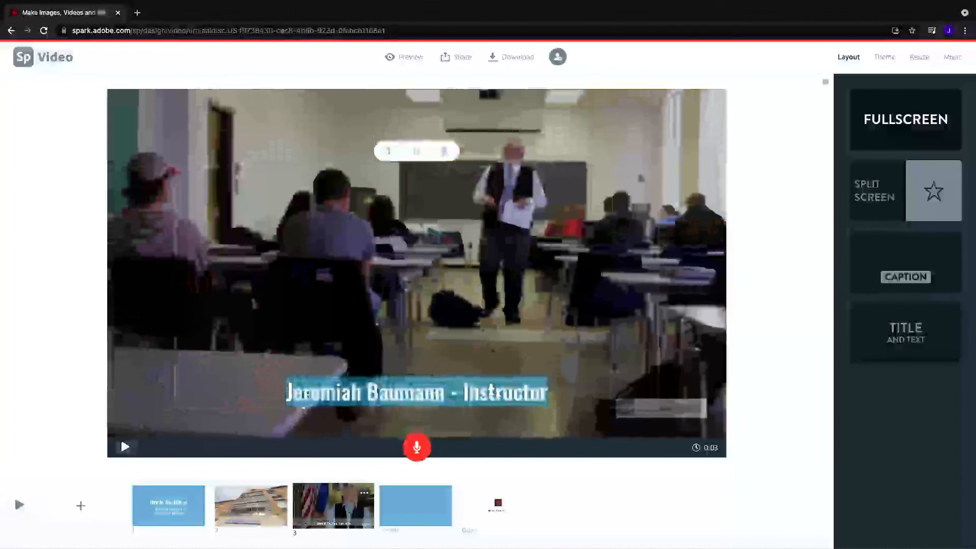
{"action": "left_click", "coordinate": [529, 391]}
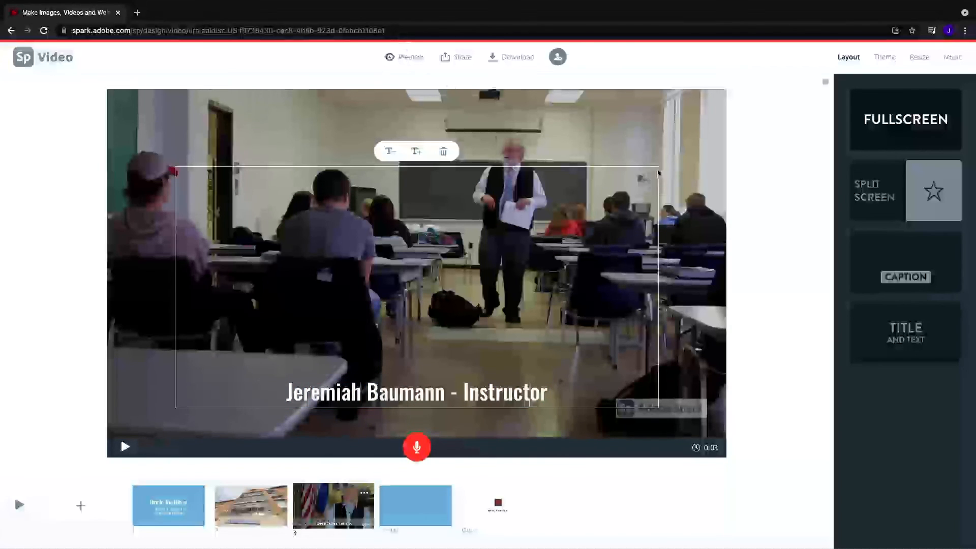
{"action": "left_click", "coordinate": [548, 392]}
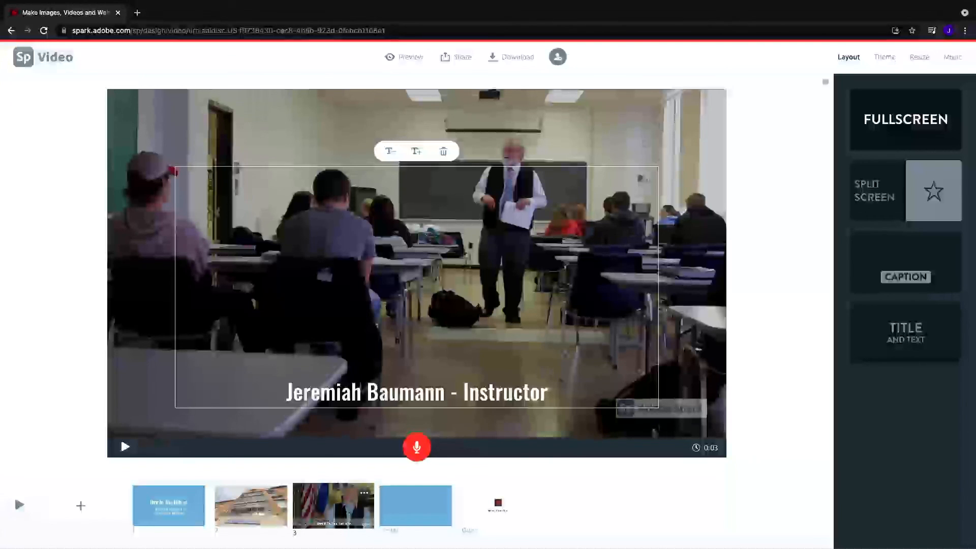
{"action": "left_click", "coordinate": [523, 480]}
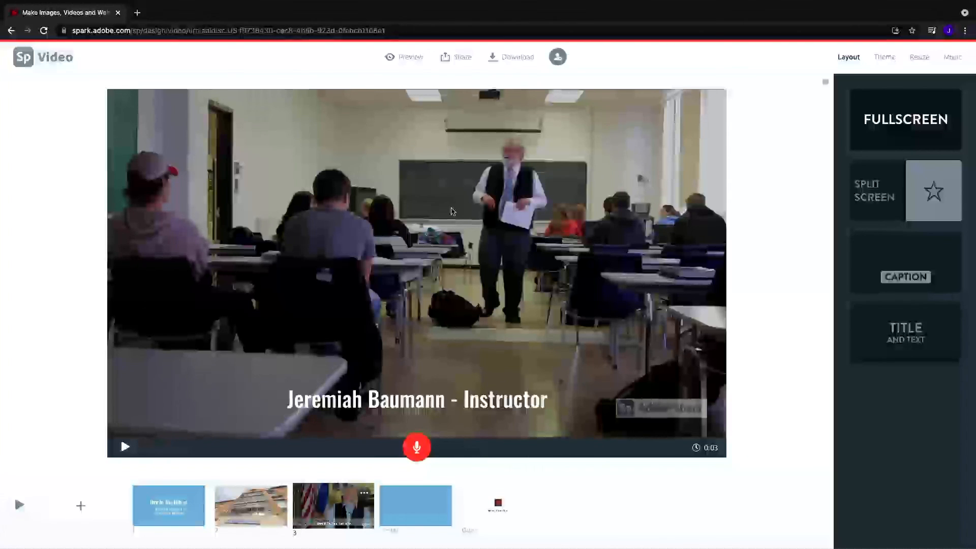
Preview the whole video from the title slide, pausing it partway, and start its download
{"action": "left_click", "coordinate": [178, 509]}
{"action": "left_click", "coordinate": [402, 57]}
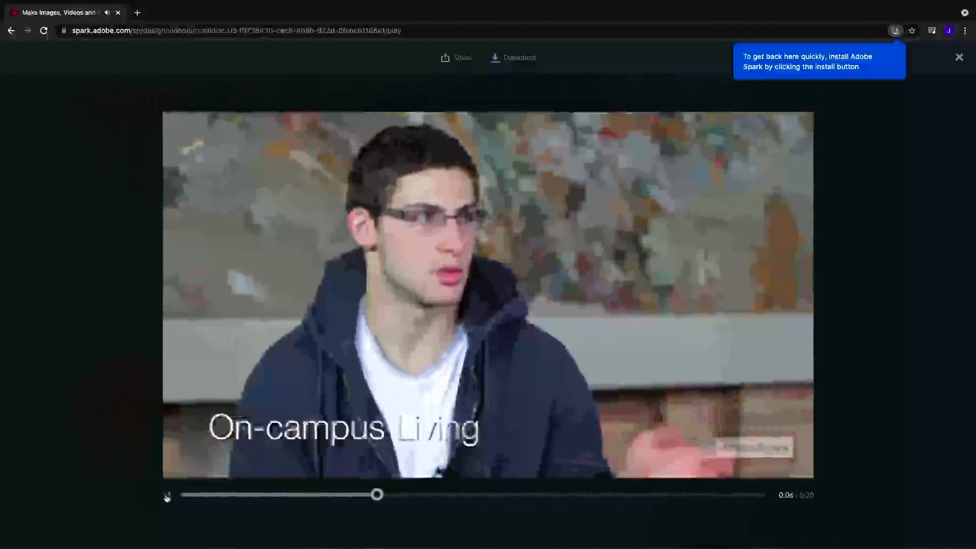
{"action": "left_click", "coordinate": [167, 496]}
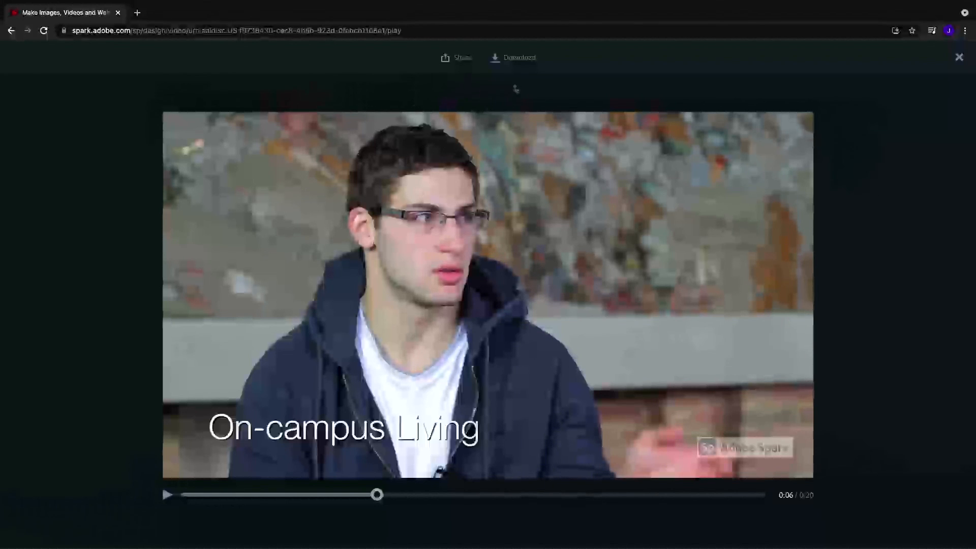
{"action": "left_click", "coordinate": [515, 59]}
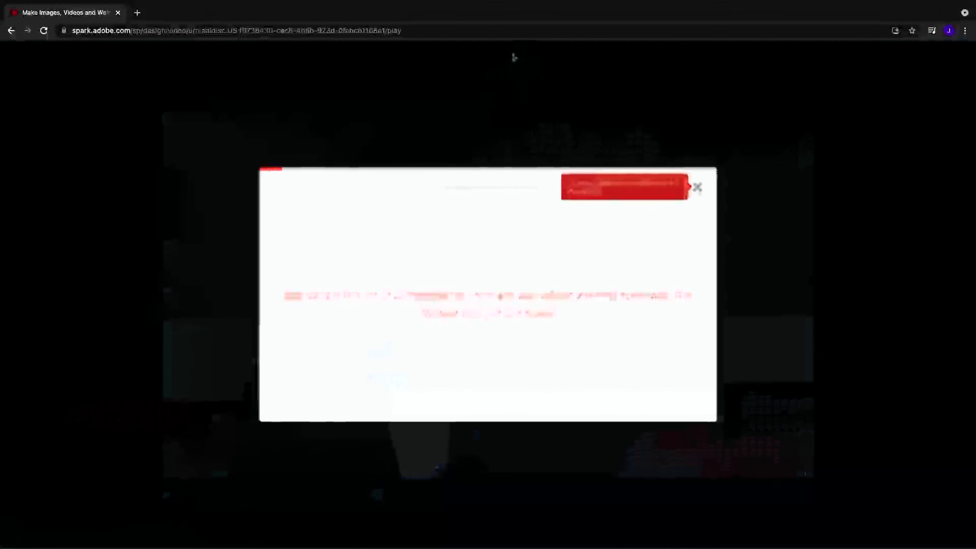